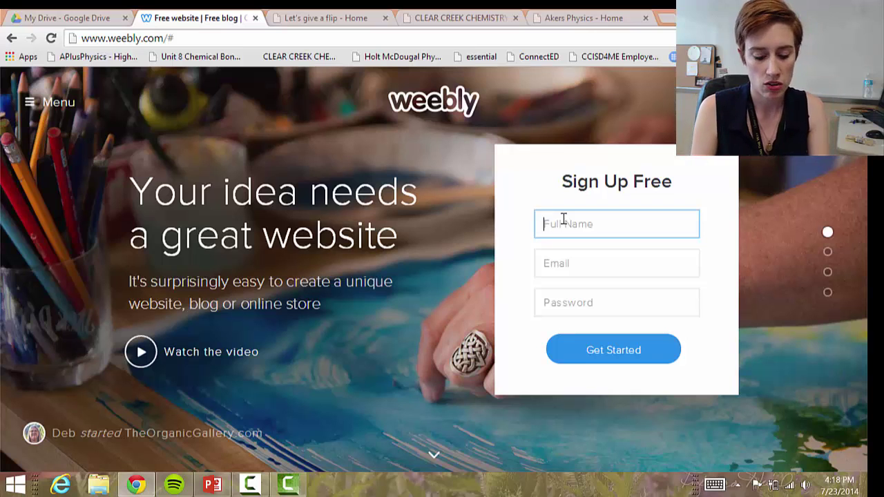
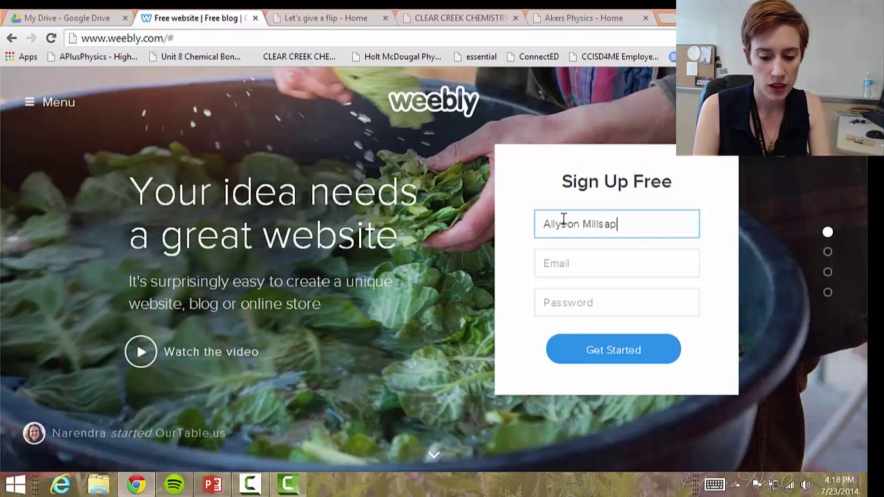
Fill in the sign-up form with your full name, e-mail address and a password, and submit it
{"action": "key", "text": "Tab"}
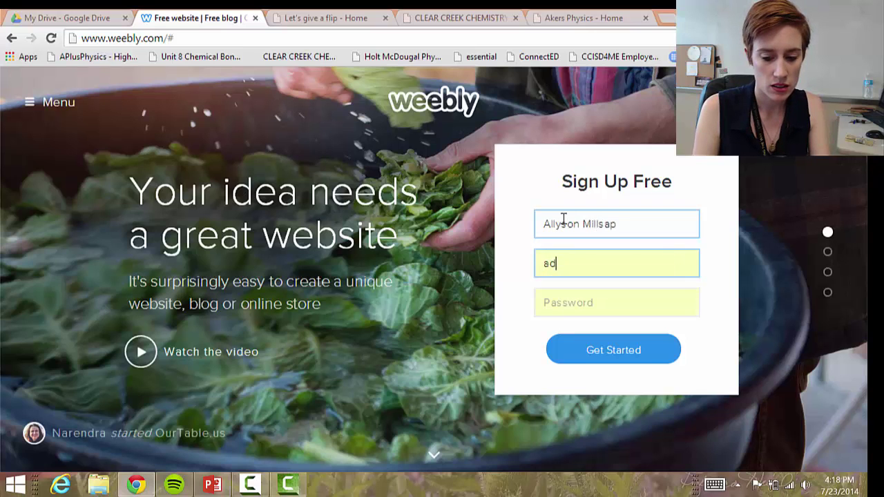
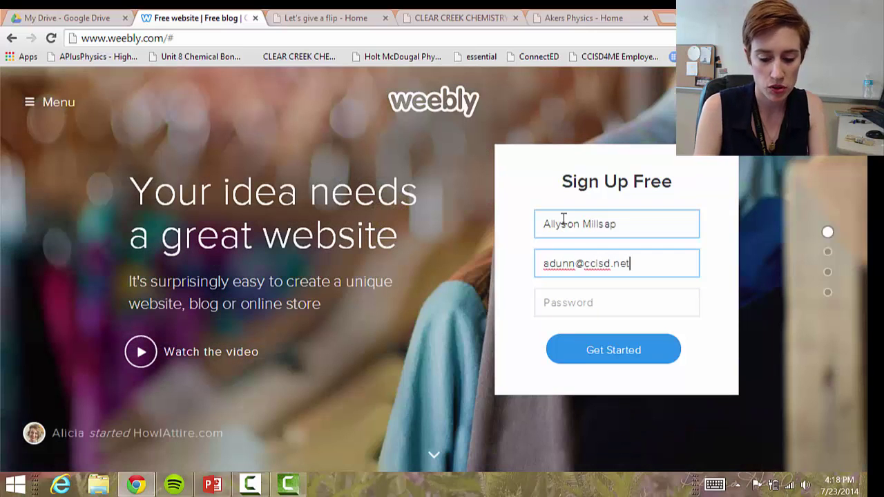
{"action": "key", "text": "Tab"}
{"action": "type", "text": "•••••••••"}
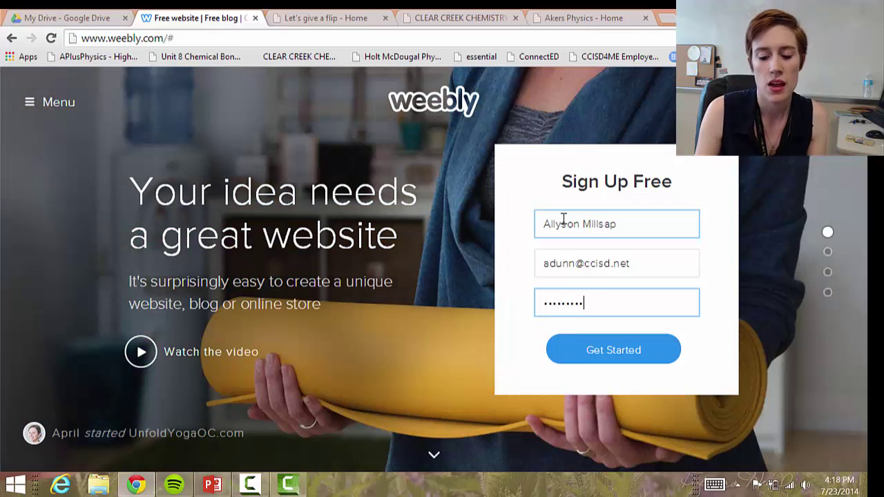
{"action": "key", "text": "Return"}
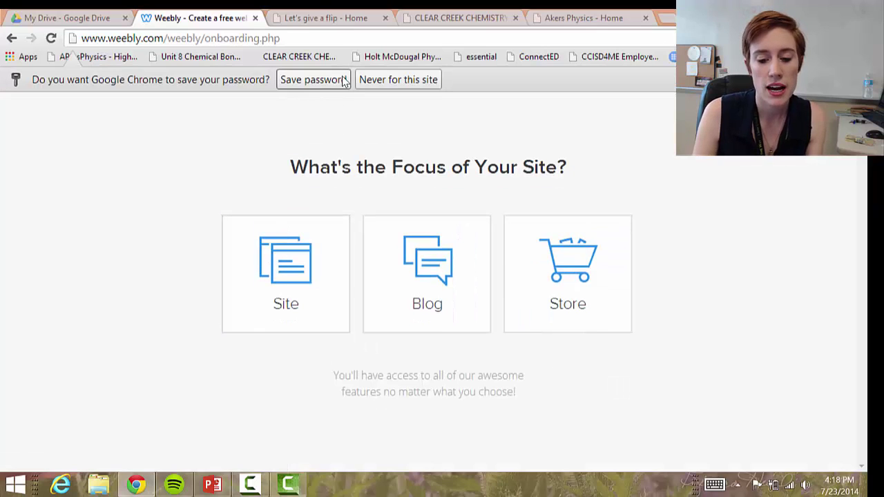
Decline saving the password, make the site a general Site, and choose the dark microphone theme
{"action": "left_click", "coordinate": [390, 80]}
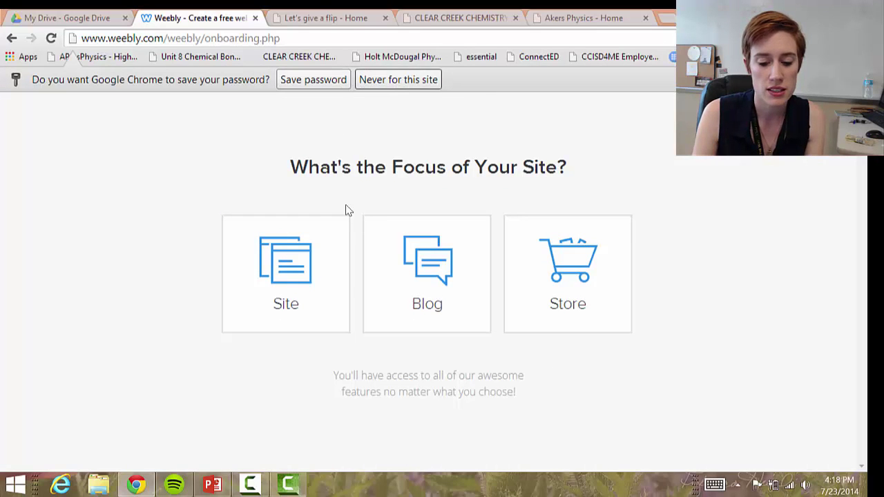
{"action": "left_click", "coordinate": [304, 295]}
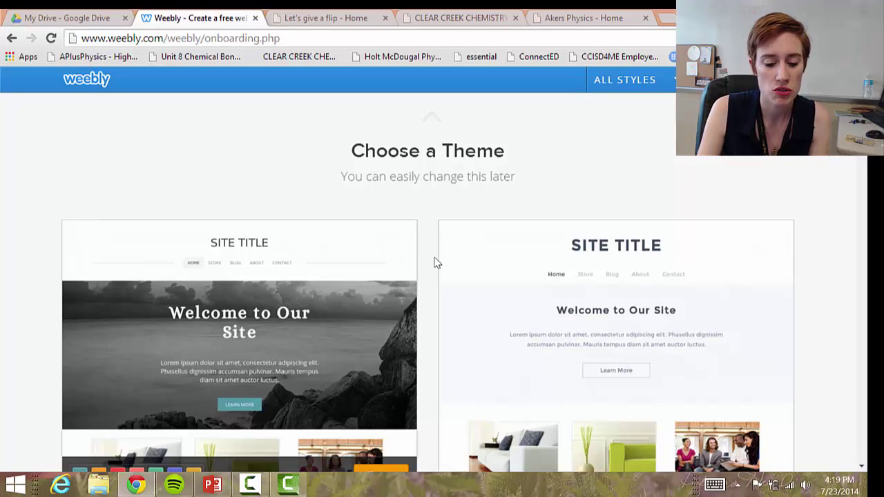
{"action": "scroll", "coordinate": [239, 331], "scroll_direction": "down", "scroll_amount": 2}
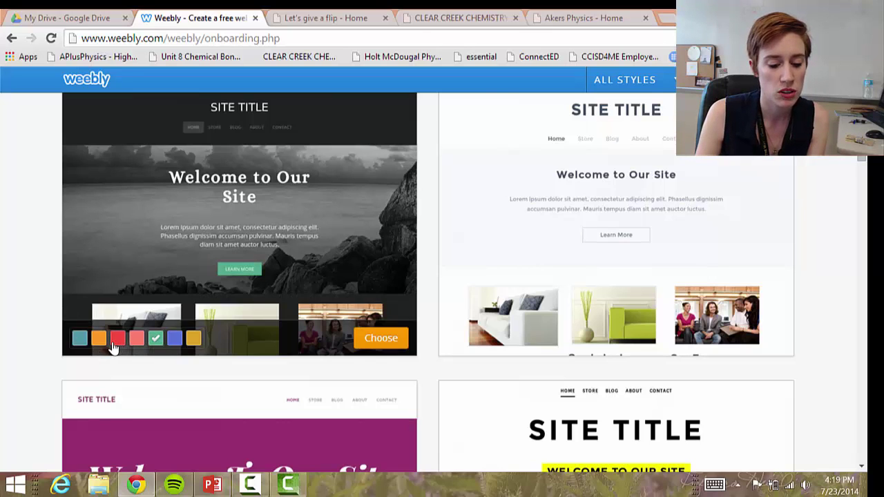
{"action": "scroll", "coordinate": [173, 394], "scroll_direction": "down", "scroll_amount": 7}
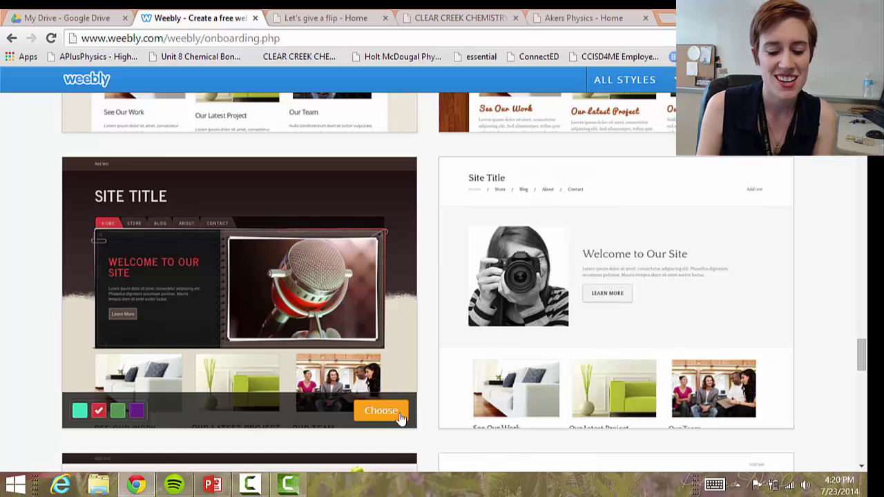
{"action": "left_click", "coordinate": [399, 416]}
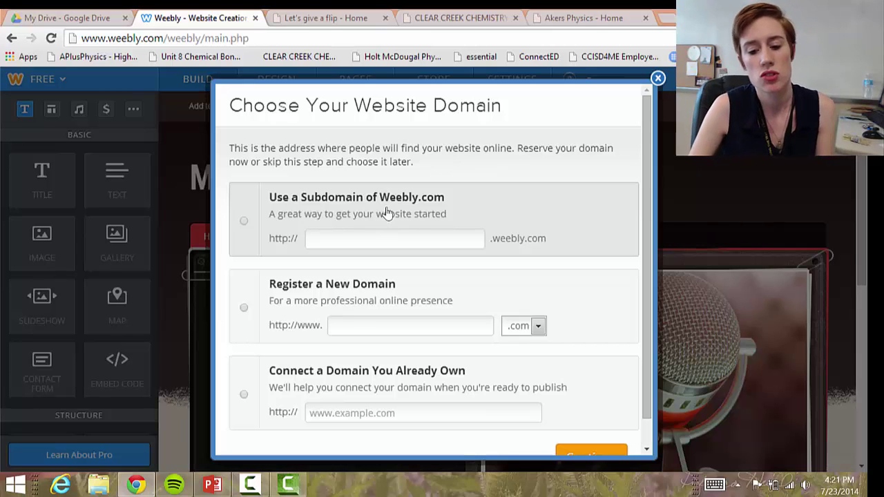
Claim the free subdomain millsapchem.weebly.com as the site's address
{"action": "left_click", "coordinate": [243, 221]}
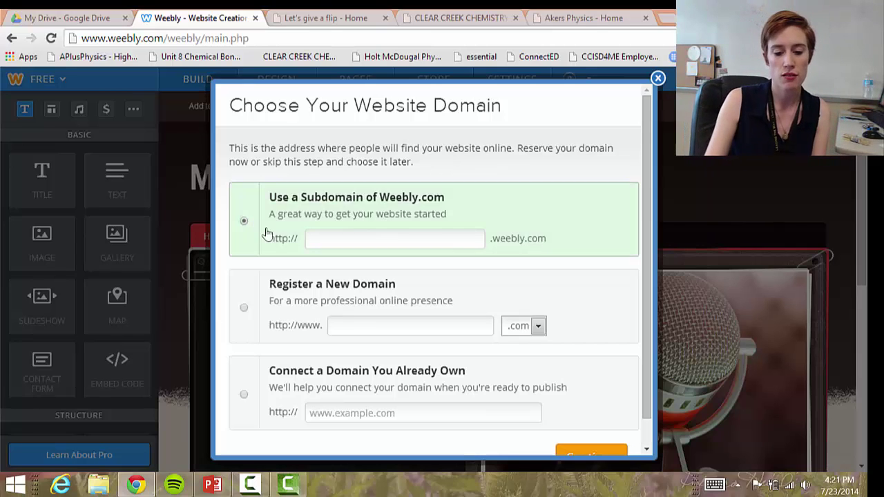
{"action": "left_click", "coordinate": [407, 233]}
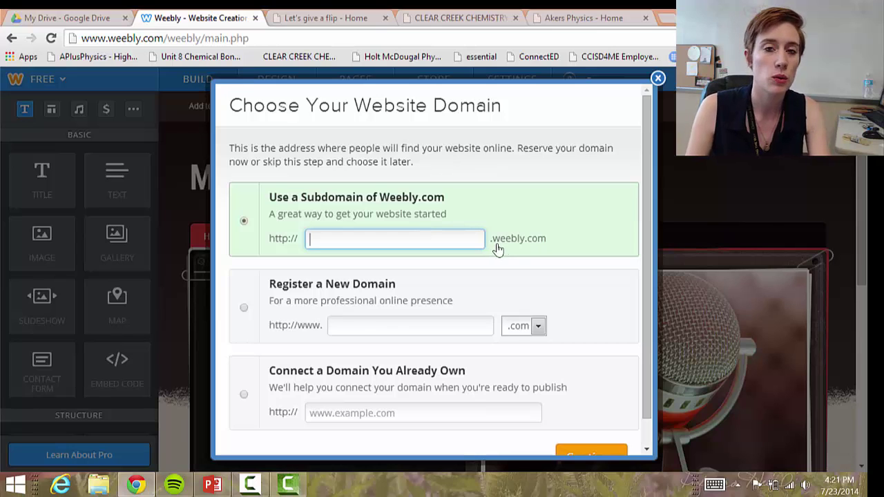
{"action": "type", "text": "millsapchem"}
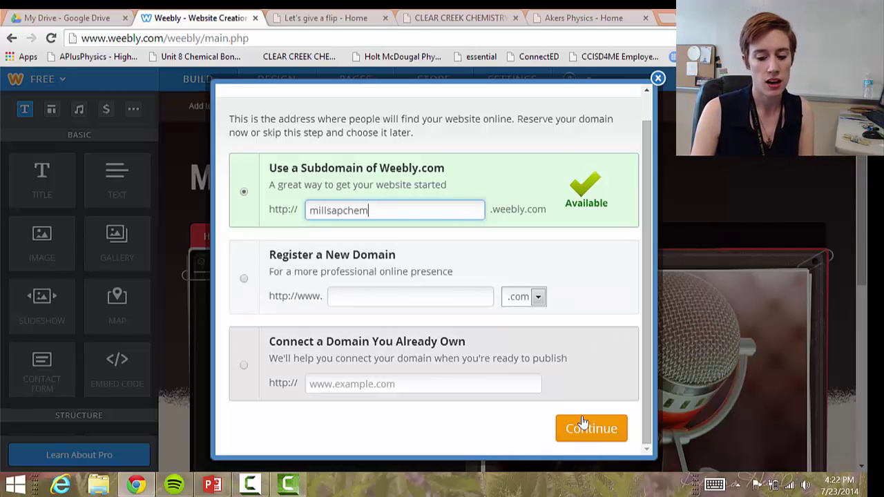
{"action": "left_click", "coordinate": [584, 424]}
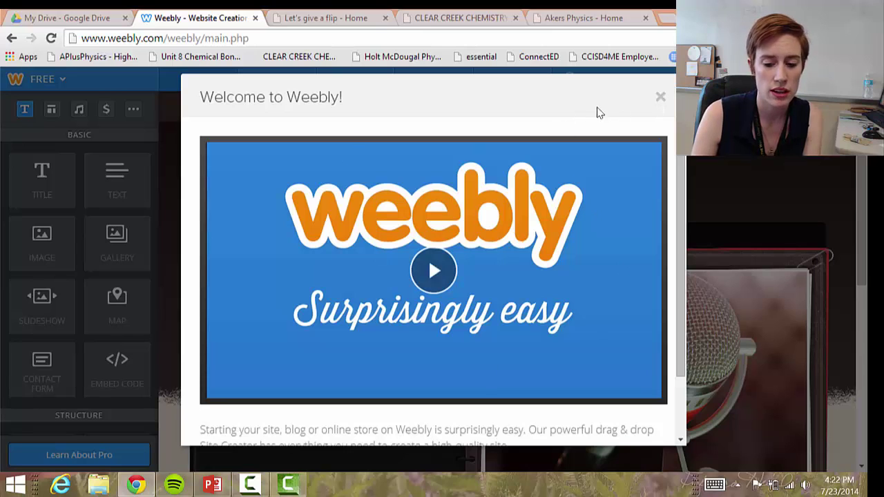
Close the Welcome to Weebly video dialog
{"action": "left_click", "coordinate": [661, 98]}
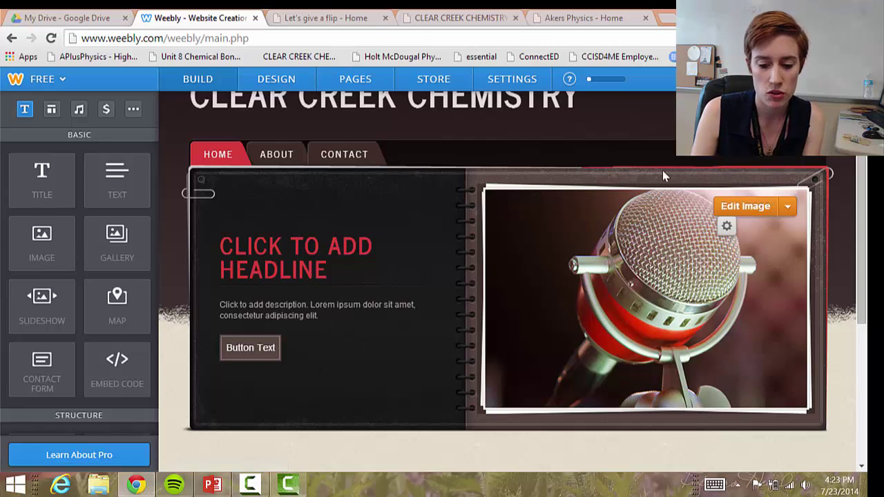
{"action": "left_click", "coordinate": [728, 230]}
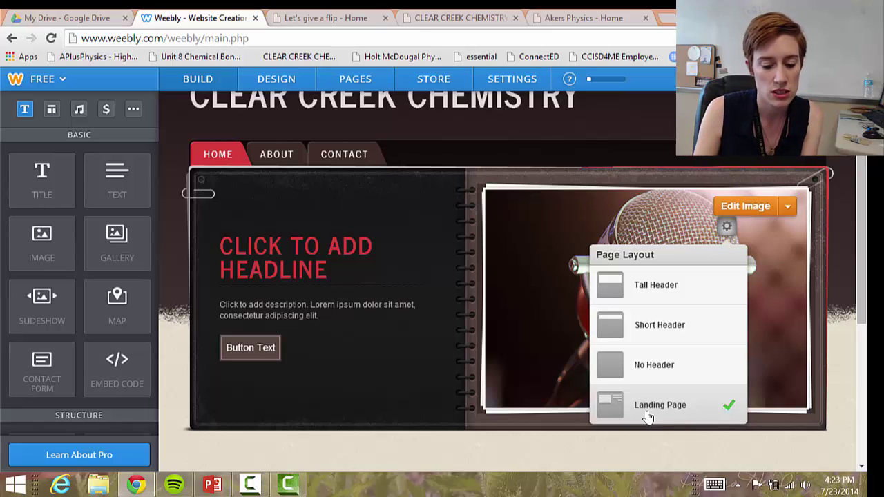
{"action": "left_click", "coordinate": [271, 364]}
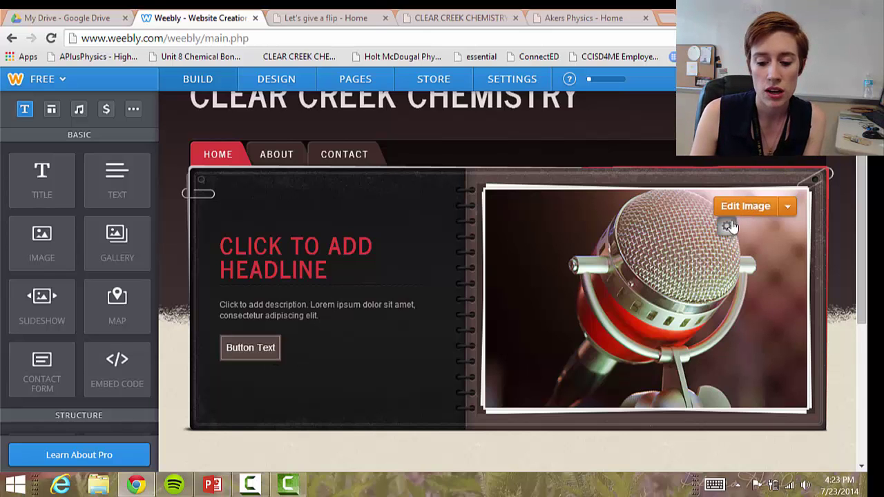
{"action": "left_click", "coordinate": [729, 226]}
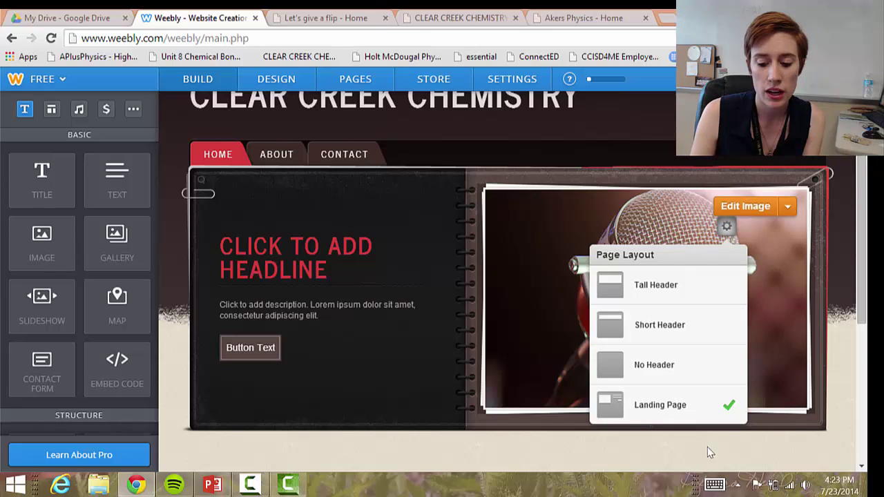
{"action": "left_click", "coordinate": [330, 280]}
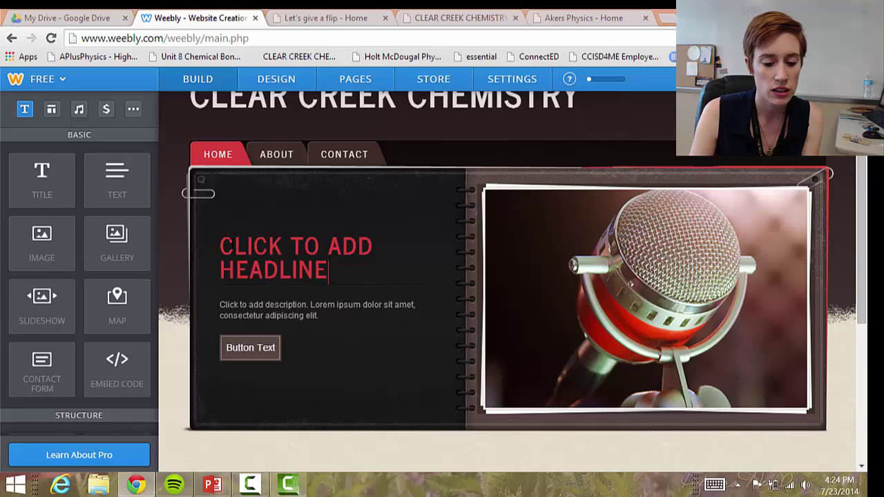
Select the headline, then bring up the Button Text button's settings panel
{"action": "left_click", "coordinate": [232, 250]}
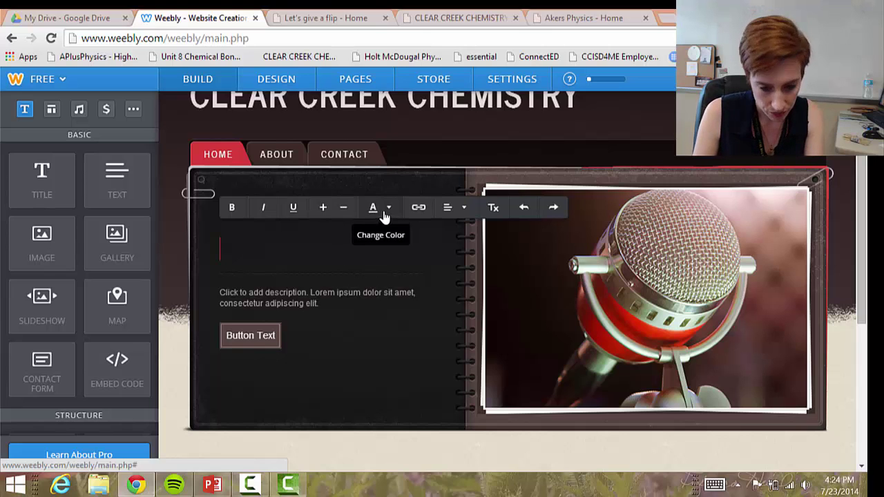
{"action": "left_click", "coordinate": [266, 337]}
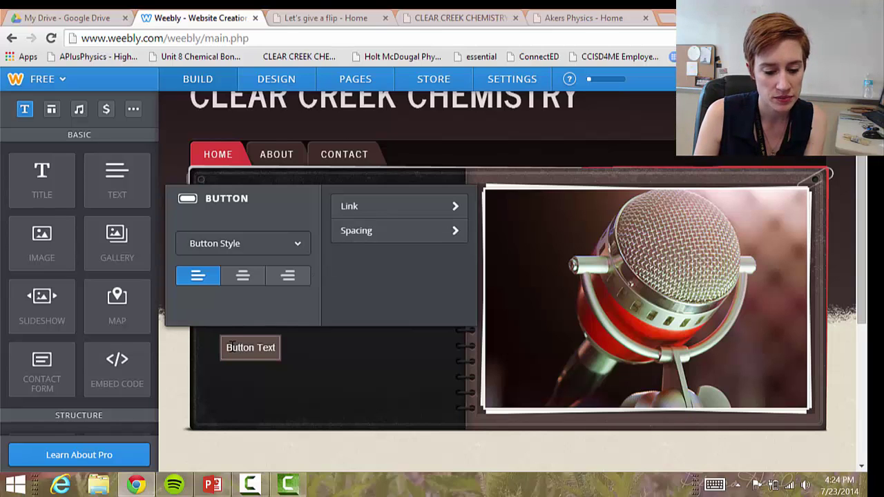
Replace the button label with YouTube, keeping the current button style
{"action": "triple_click", "coordinate": [280, 355]}
{"action": "type", "text": "y"}
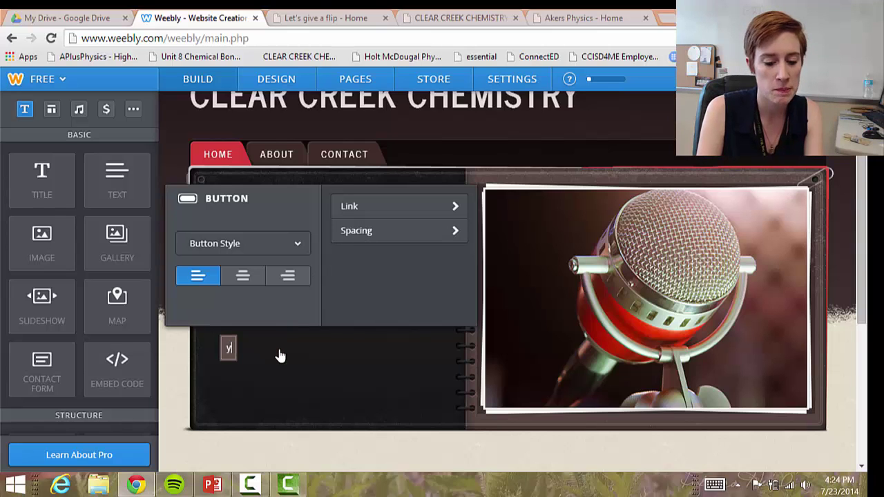
{"action": "key", "text": "BackSpace"}
{"action": "type", "text": "YouTube"}
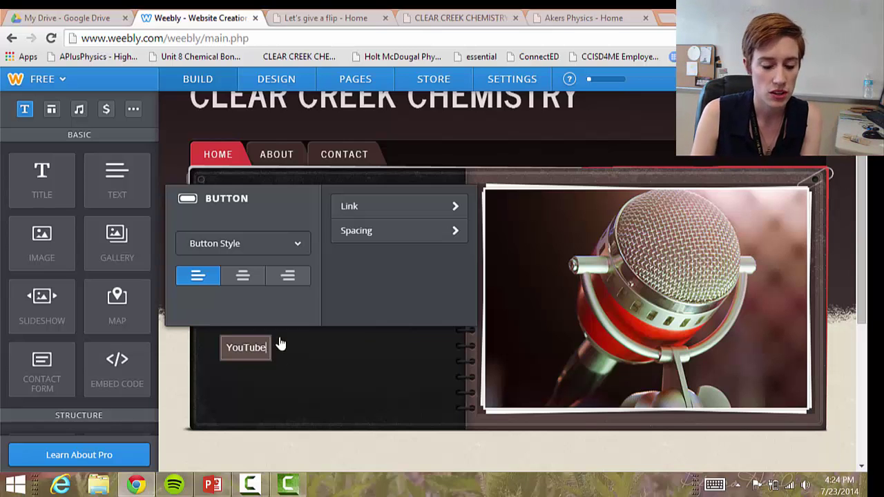
{"action": "left_click", "coordinate": [268, 250]}
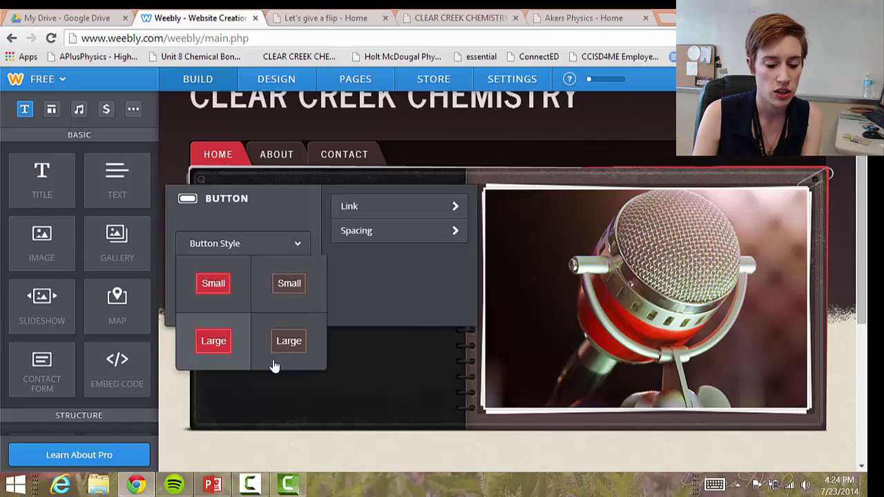
{"action": "left_click", "coordinate": [388, 282]}
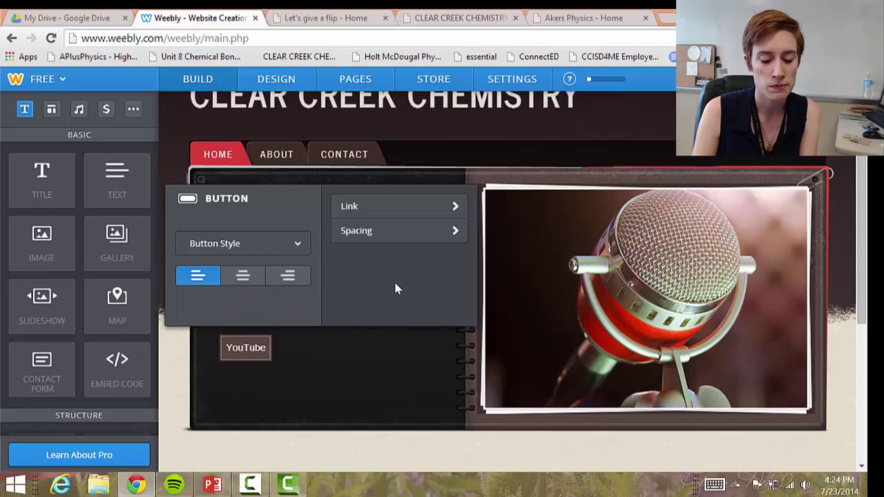
Link the button to the site's standard Contact page instead of a YouTube channel URL
{"action": "left_click", "coordinate": [405, 214]}
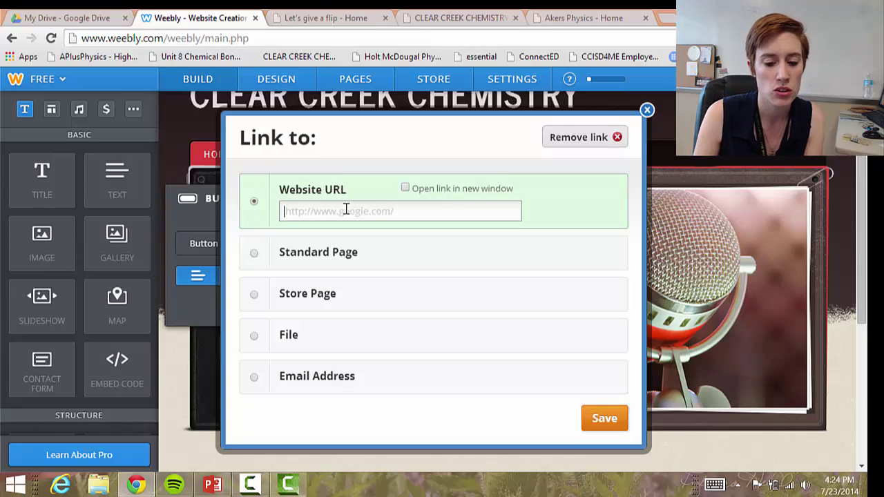
{"action": "type", "text": "youtube.com"}
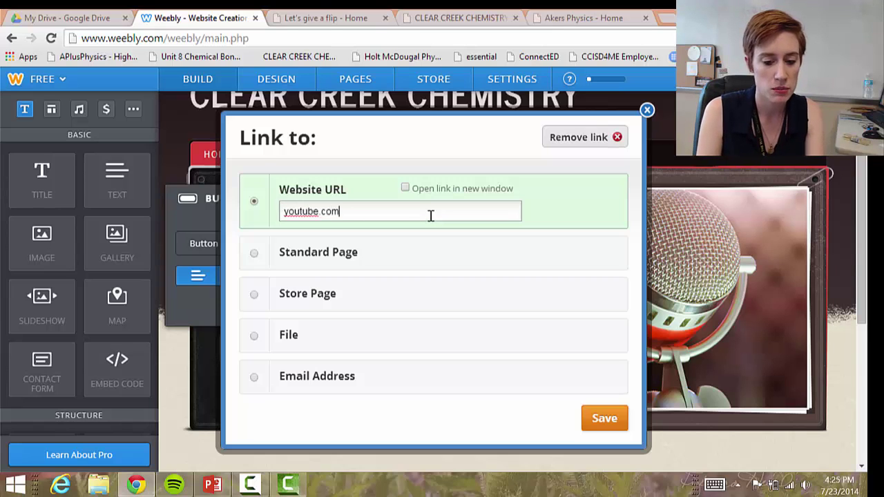
{"action": "type", "text": "/thedunnclassroo"}
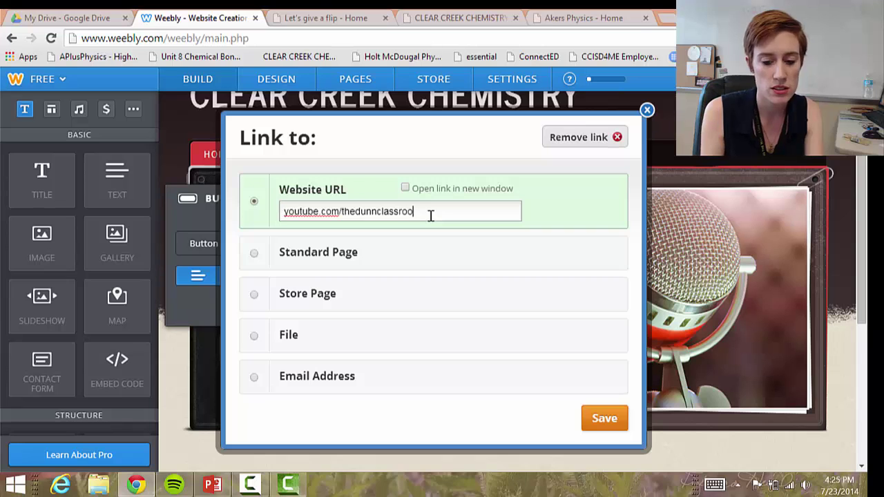
{"action": "type", "text": "m"}
{"action": "left_click", "coordinate": [404, 188]}
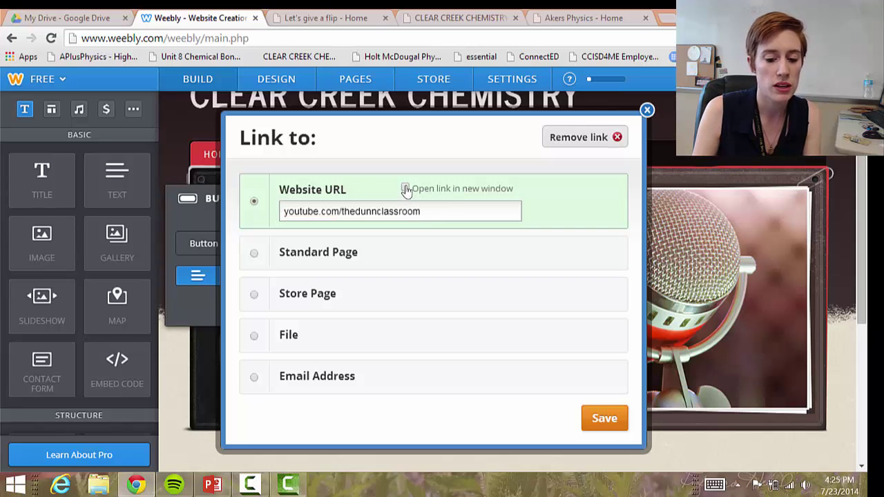
{"action": "left_click", "coordinate": [255, 263]}
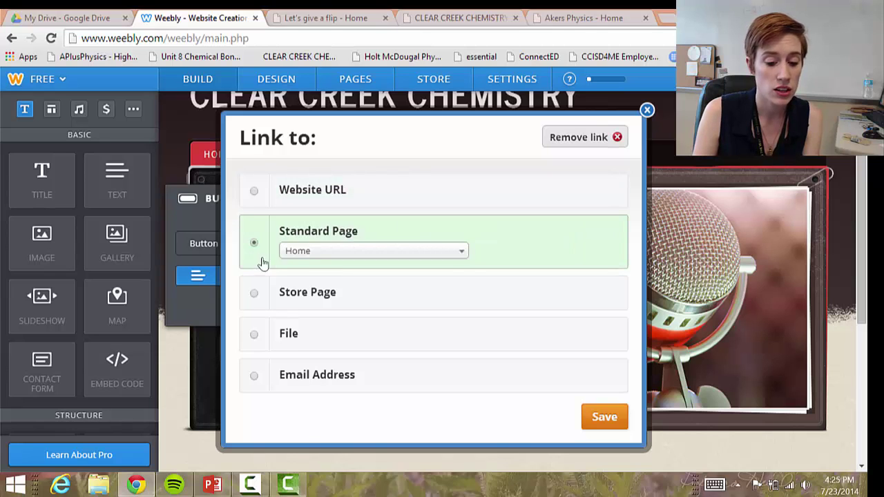
{"action": "left_click", "coordinate": [307, 255]}
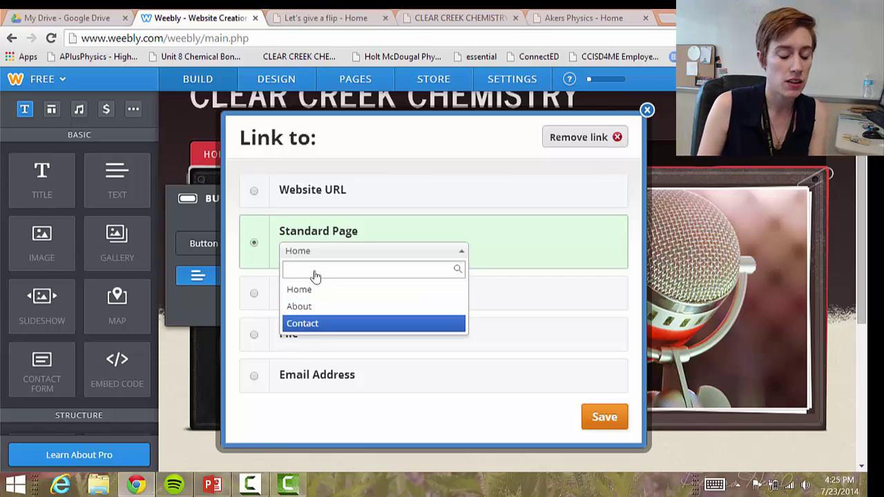
{"action": "left_click", "coordinate": [319, 324]}
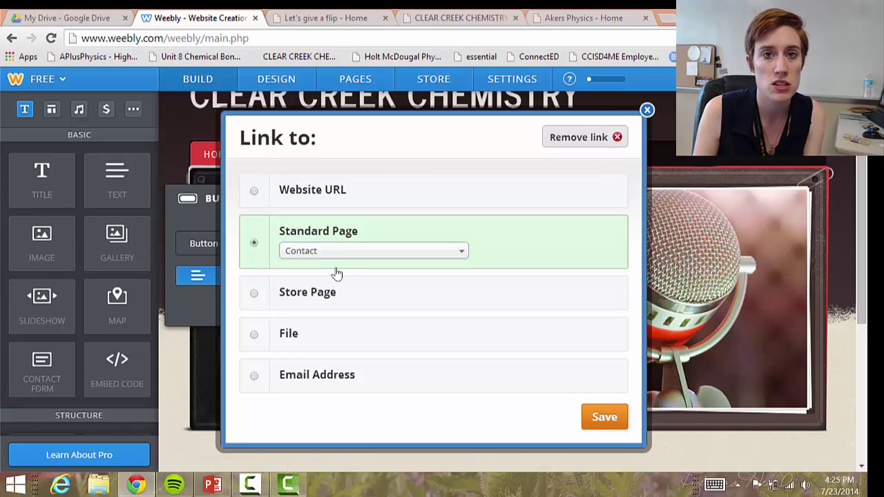
{"action": "left_click", "coordinate": [279, 343]}
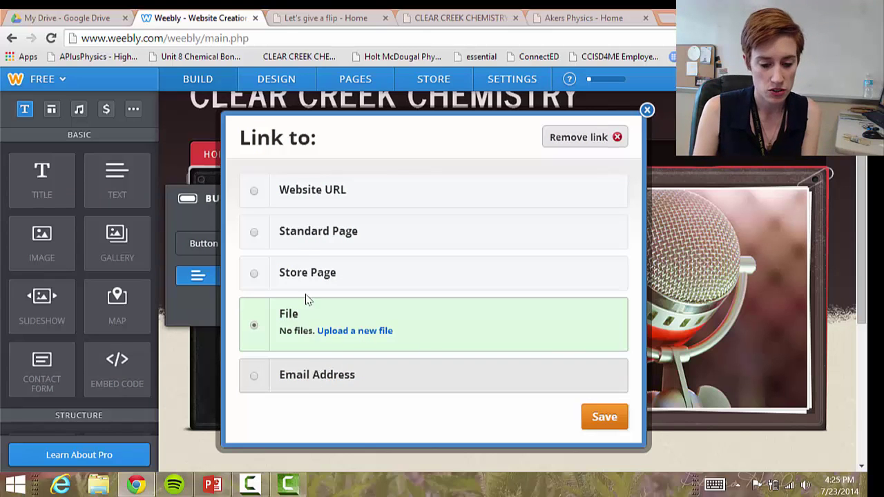
{"action": "left_click", "coordinate": [299, 241]}
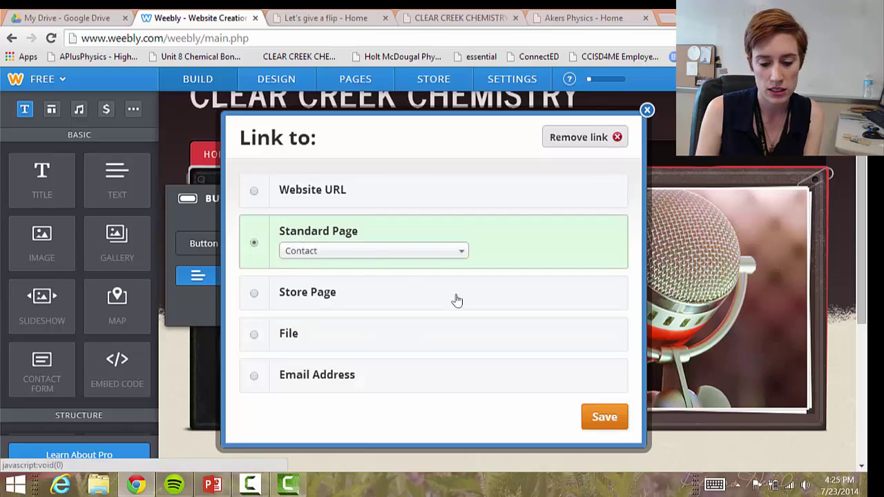
{"action": "left_click", "coordinate": [608, 423]}
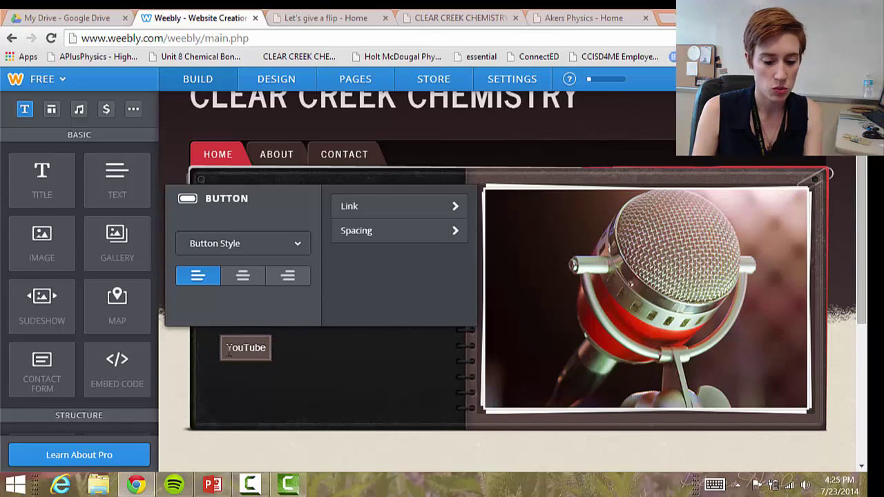
Relabel the button from YouTube to Contact
{"action": "double_click", "coordinate": [228, 348]}
{"action": "key", "text": "BackSpace"}
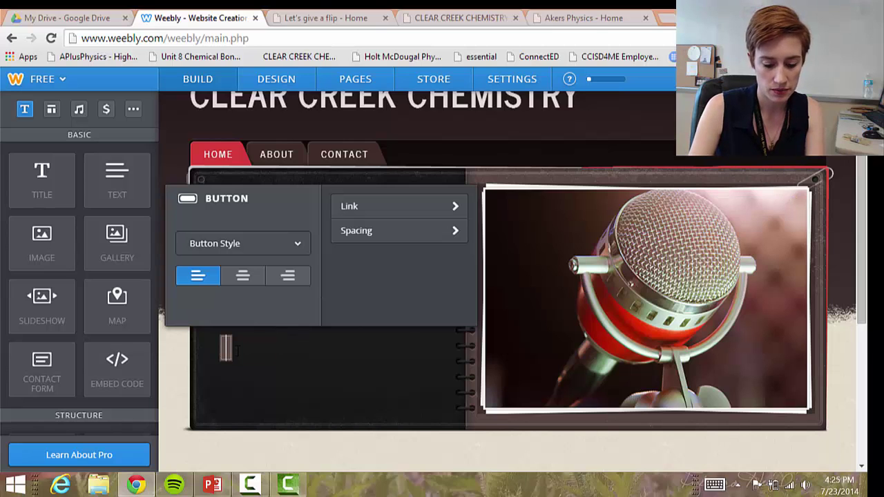
{"action": "type", "text": "Contact"}
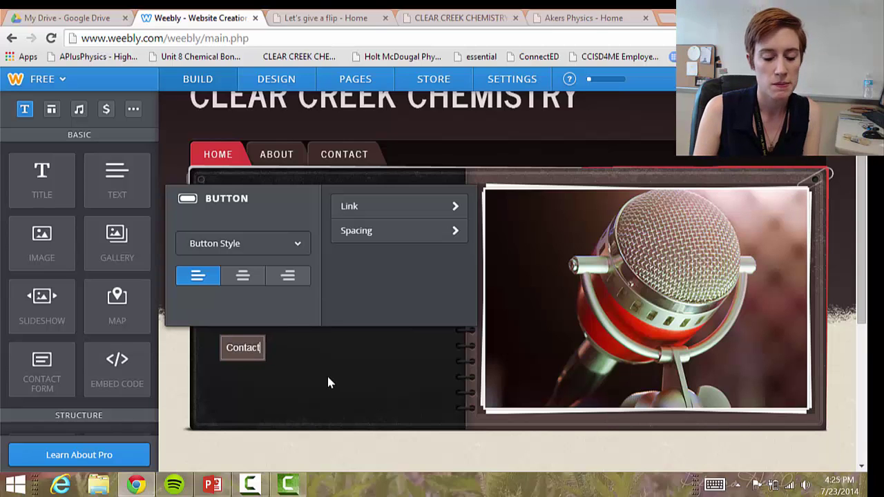
{"action": "left_click", "coordinate": [331, 377]}
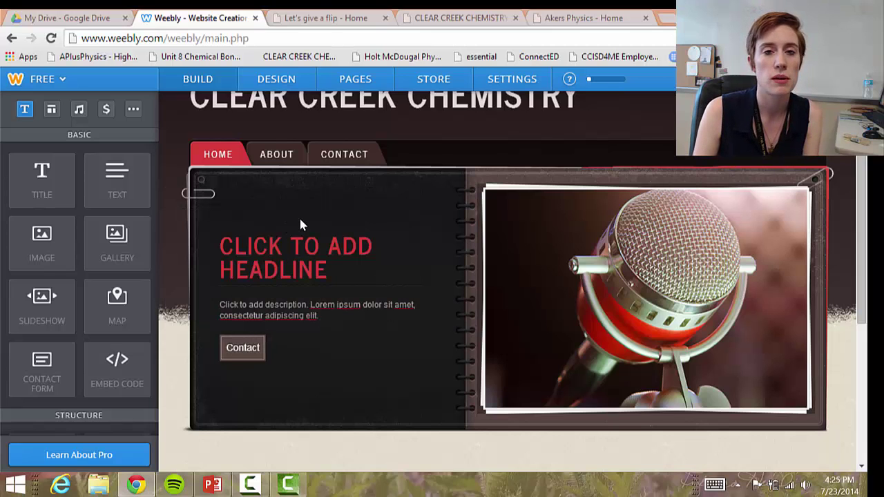
{"action": "scroll", "coordinate": [302, 227], "scroll_direction": "down", "scroll_amount": 4}
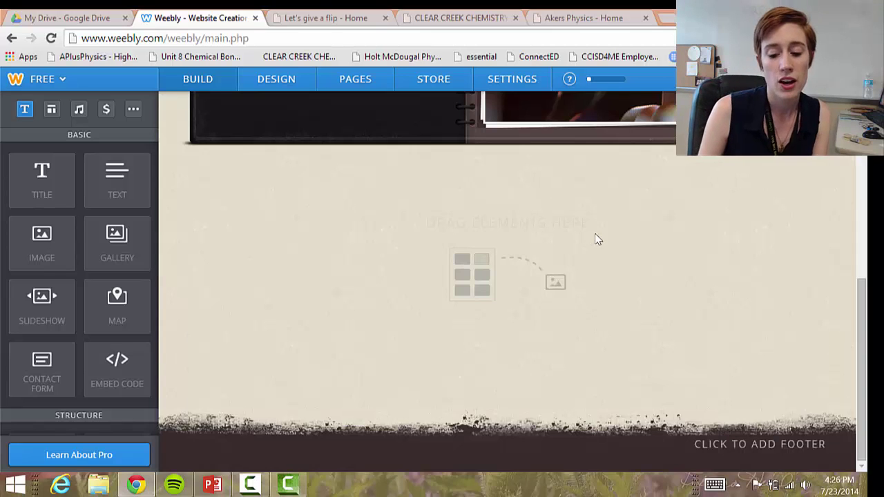
{"action": "scroll", "coordinate": [611, 253], "scroll_direction": "up", "scroll_amount": 2}
{"action": "scroll", "coordinate": [592, 302], "scroll_direction": "down", "scroll_amount": 2}
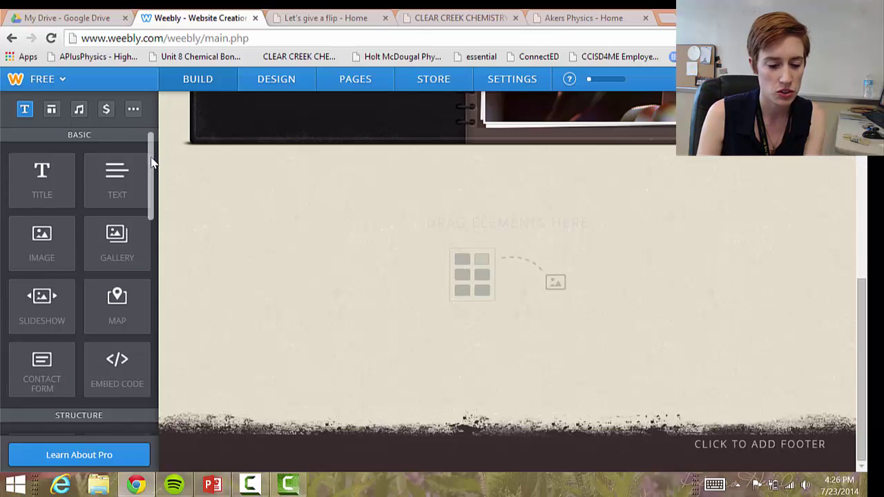
{"action": "scroll", "coordinate": [153, 200], "scroll_direction": "down", "scroll_amount": 3}
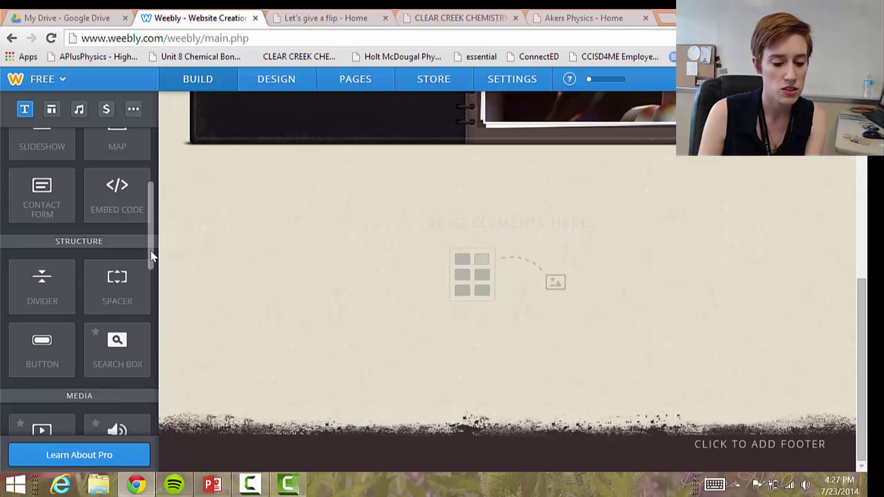
{"action": "scroll", "coordinate": [152, 289], "scroll_direction": "down", "scroll_amount": 1}
{"action": "scroll", "coordinate": [152, 290], "scroll_direction": "down", "scroll_amount": 2}
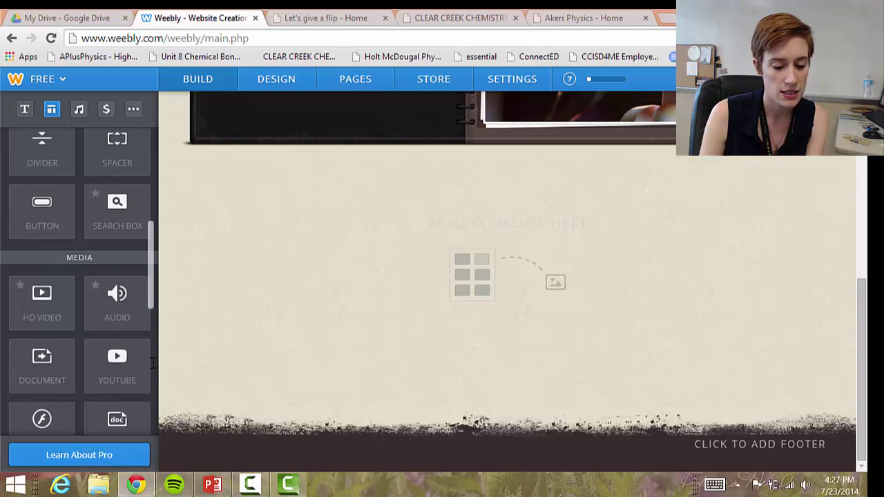
{"action": "scroll", "coordinate": [153, 366], "scroll_direction": "down", "scroll_amount": 5}
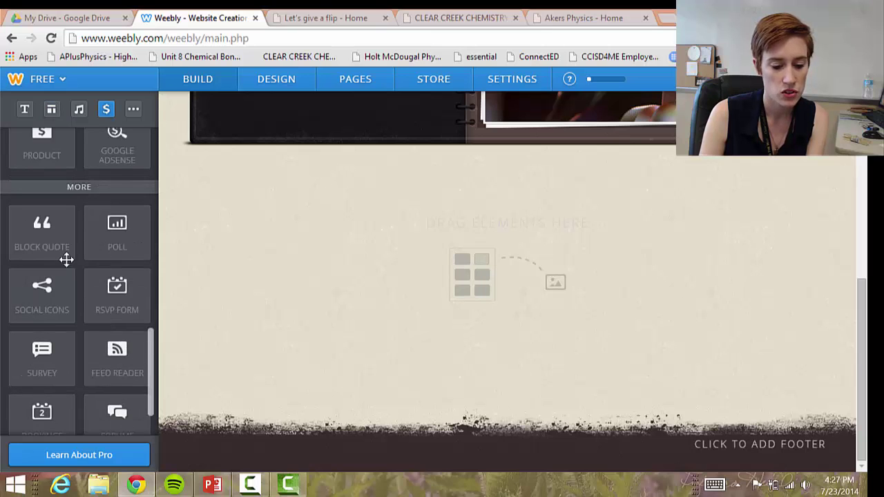
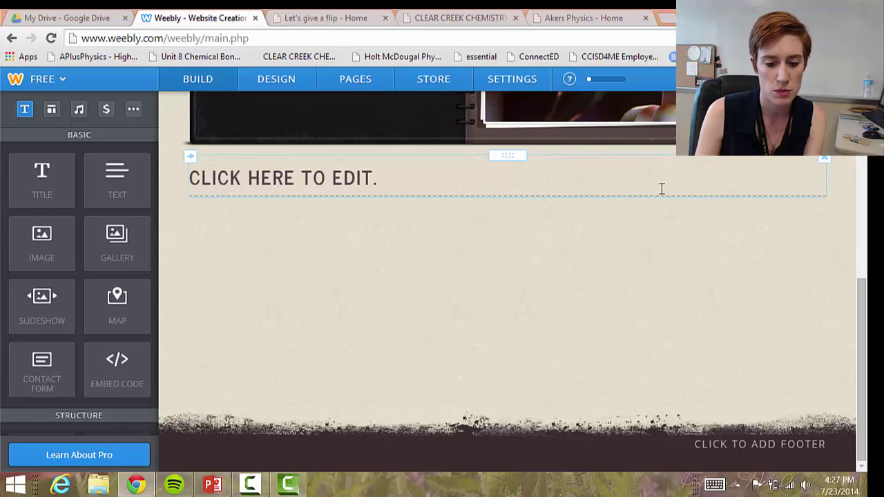
Replace the placeholder title with 'ANNOUNCEMENTS' and centre-align it
{"action": "left_click", "coordinate": [444, 174]}
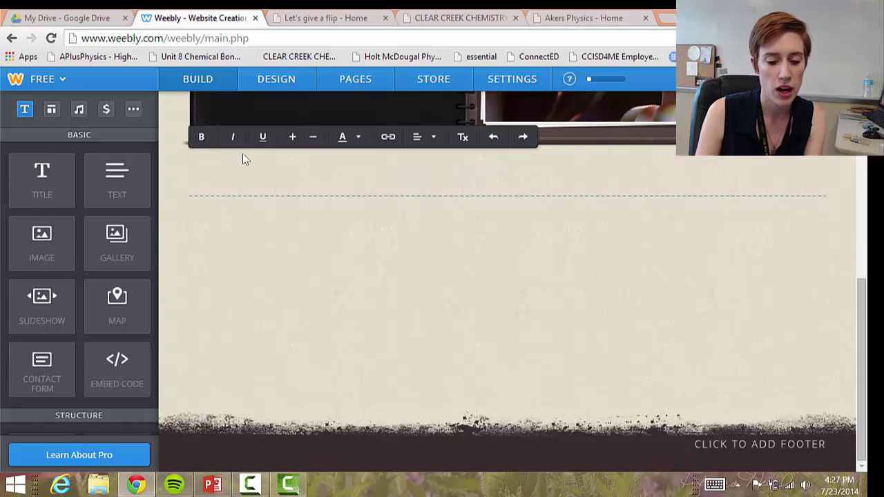
{"action": "left_click", "coordinate": [421, 137]}
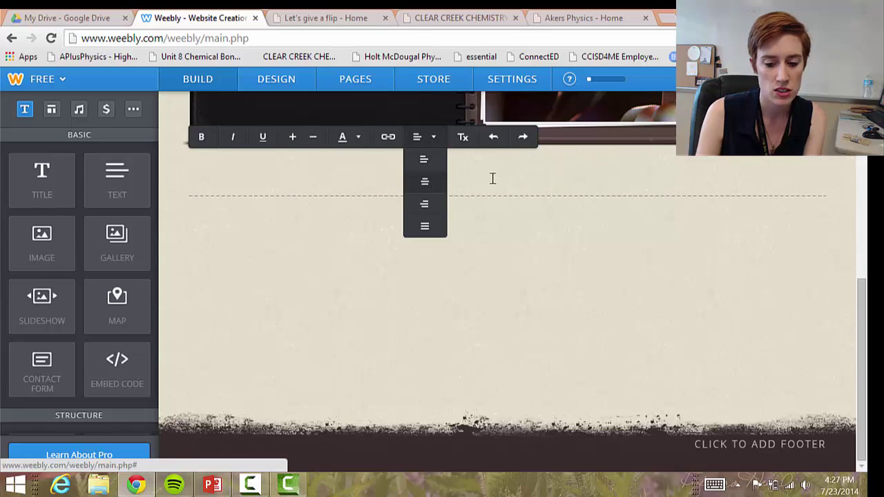
{"action": "type", "text": "A"}
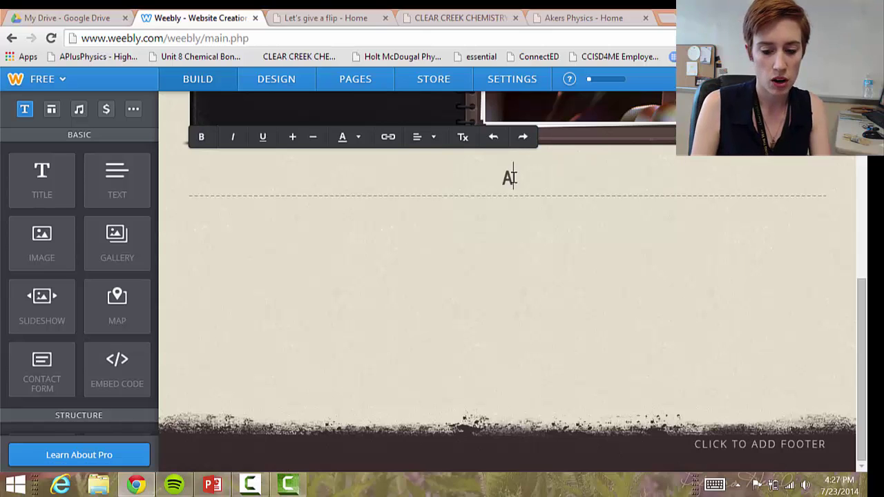
{"action": "type", "text": "NNOUNCEMENTS"}
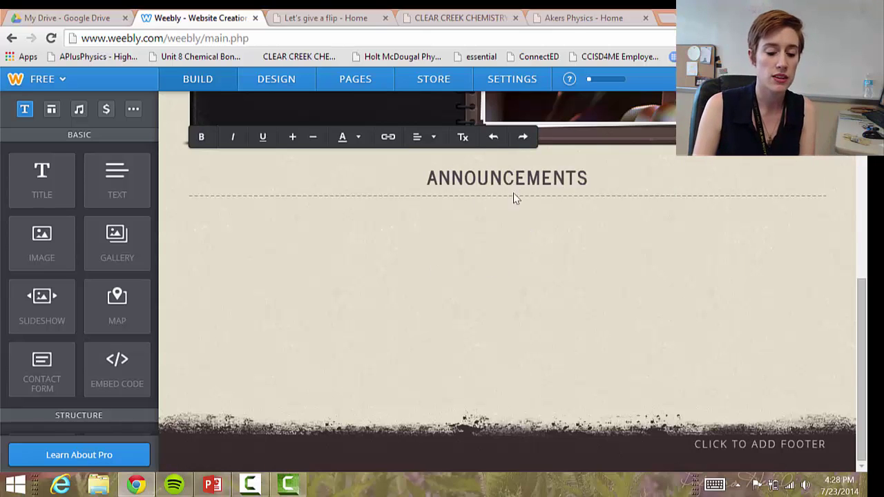
{"action": "left_click", "coordinate": [511, 200]}
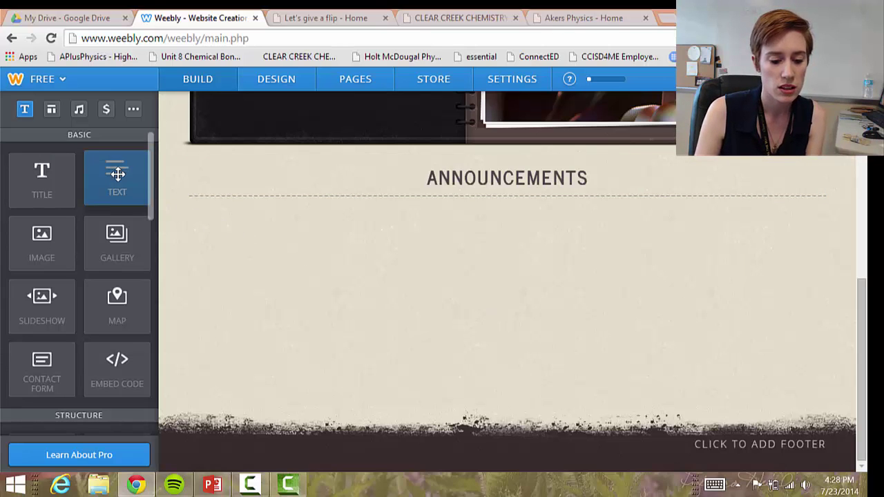
Drop a Text element directly below the ANNOUNCEMENTS heading
{"action": "left_click_drag", "start_coordinate": [123, 168], "coordinate": [468, 227]}
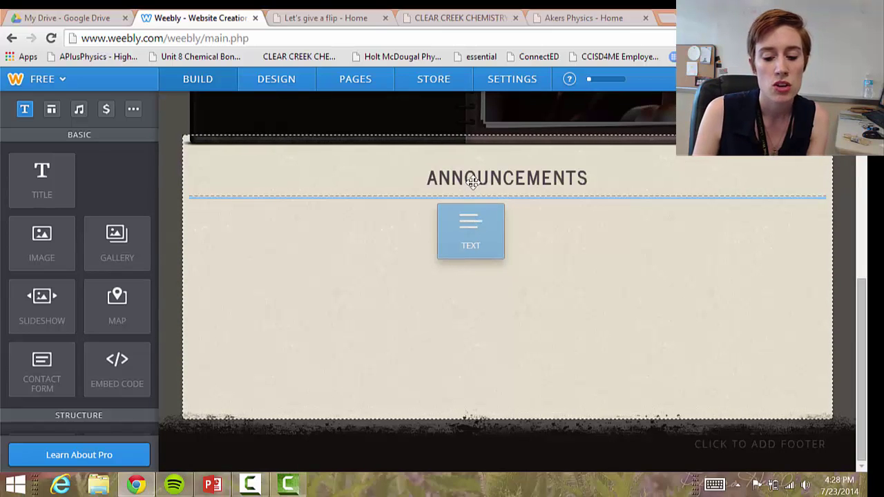
{"action": "left_click_drag", "start_coordinate": [477, 166], "coordinate": [476, 166]}
{"action": "left_click_drag", "start_coordinate": [335, 163], "coordinate": [727, 174]}
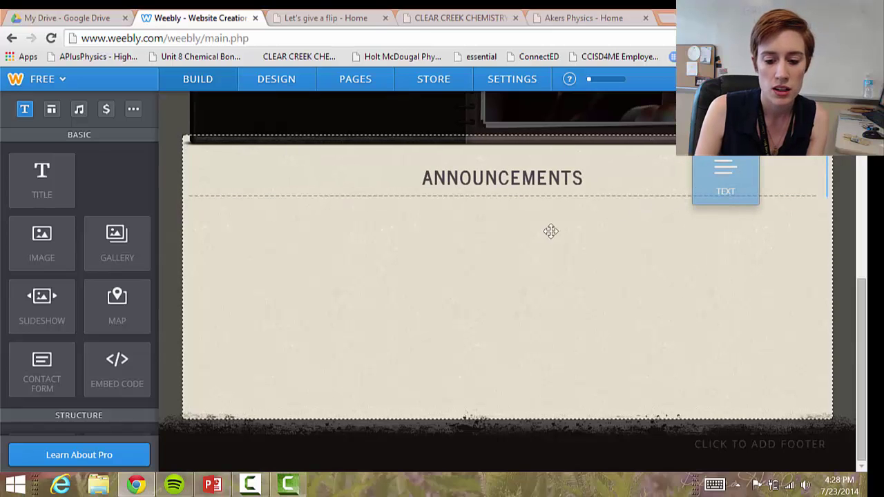
{"action": "left_click_drag", "start_coordinate": [517, 231], "coordinate": [517, 231]}
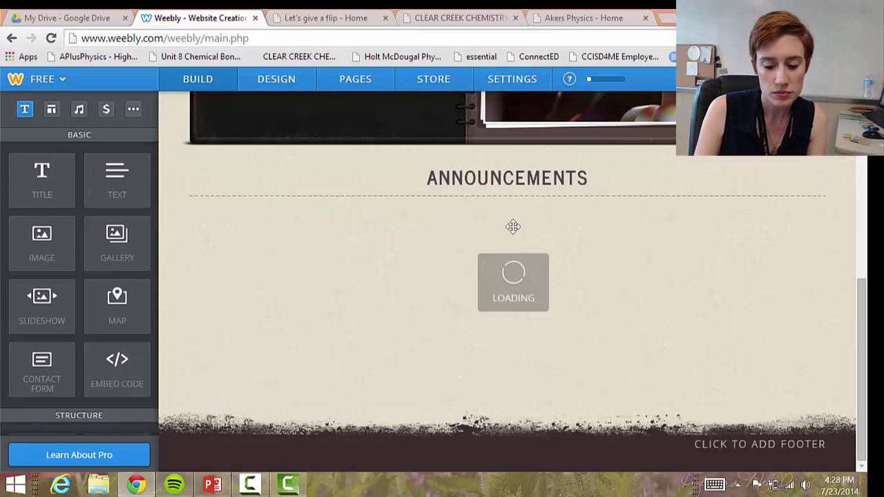
Write 'Mondays Announcements:' followed by a three-item bulleted list of sample text
{"action": "left_click", "coordinate": [266, 212]}
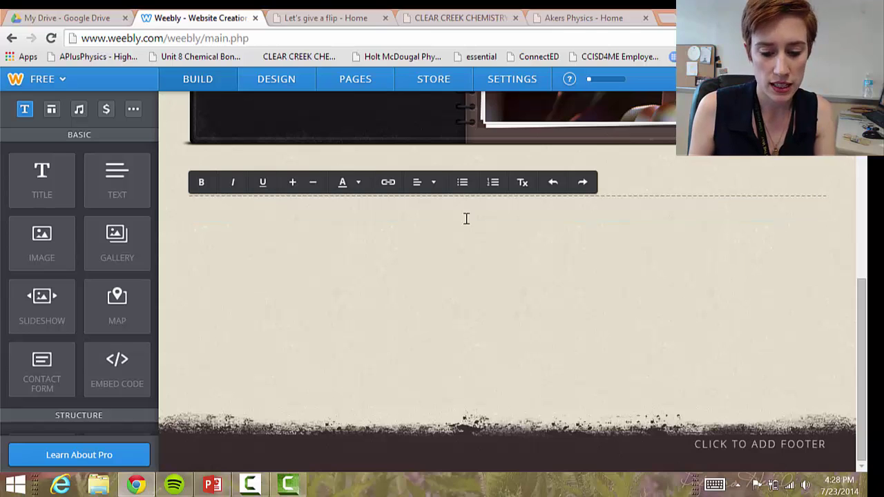
{"action": "left_click", "coordinate": [462, 183]}
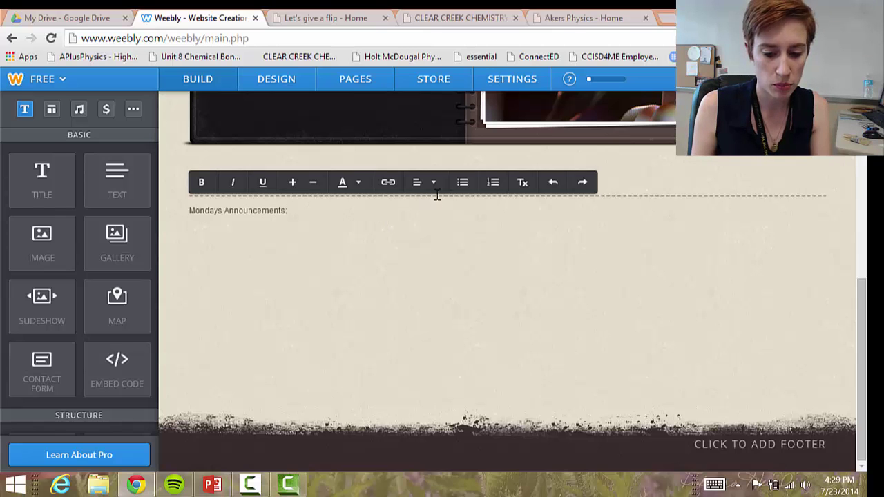
{"action": "left_click", "coordinate": [462, 183]}
{"action": "type", "text": "sadfkasdkljasdf"}
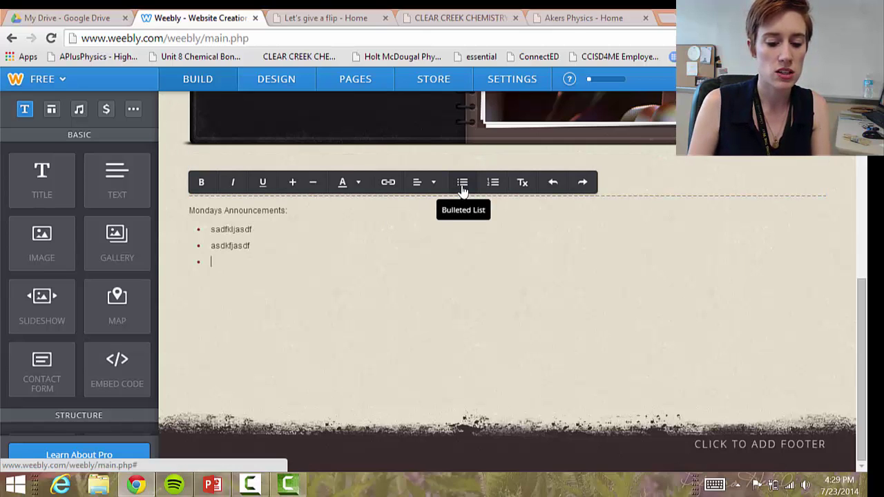
{"action": "type", "text": "dlkf"}
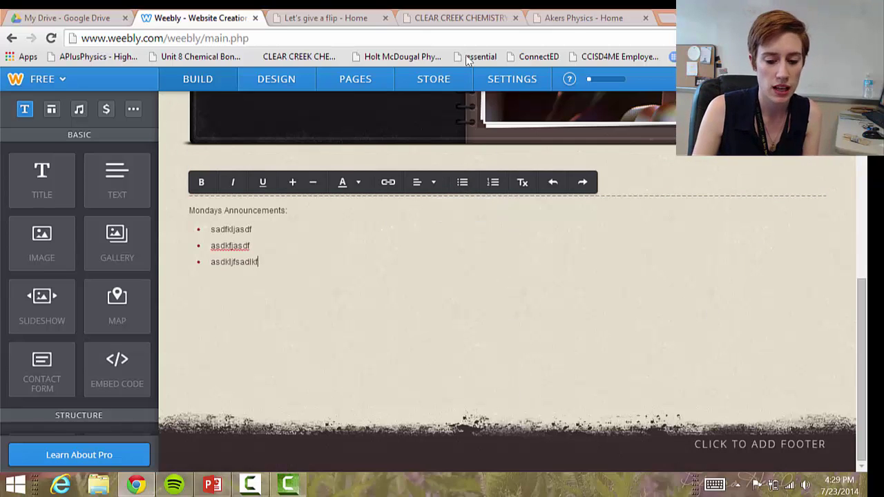
{"action": "left_click", "coordinate": [815, 236]}
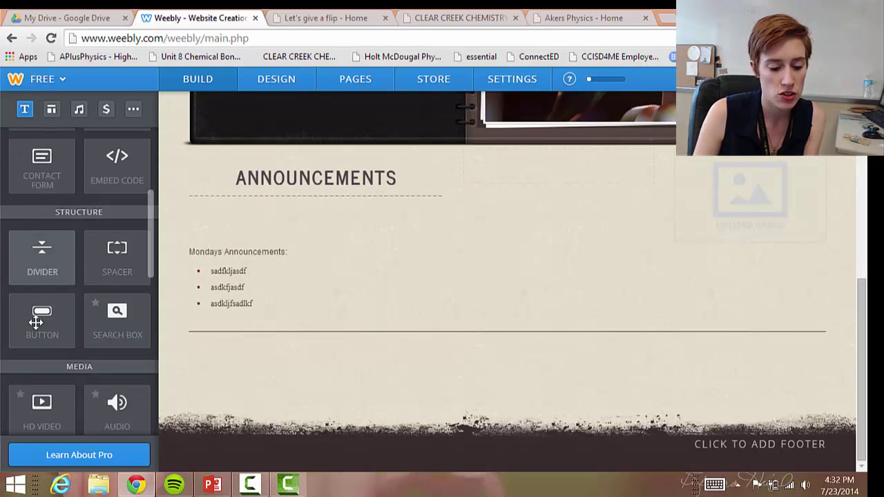
Place a Button element beside the ANNOUNCEMENTS heading and select it to show its settings
{"action": "left_click_drag", "start_coordinate": [46, 319], "coordinate": [574, 271]}
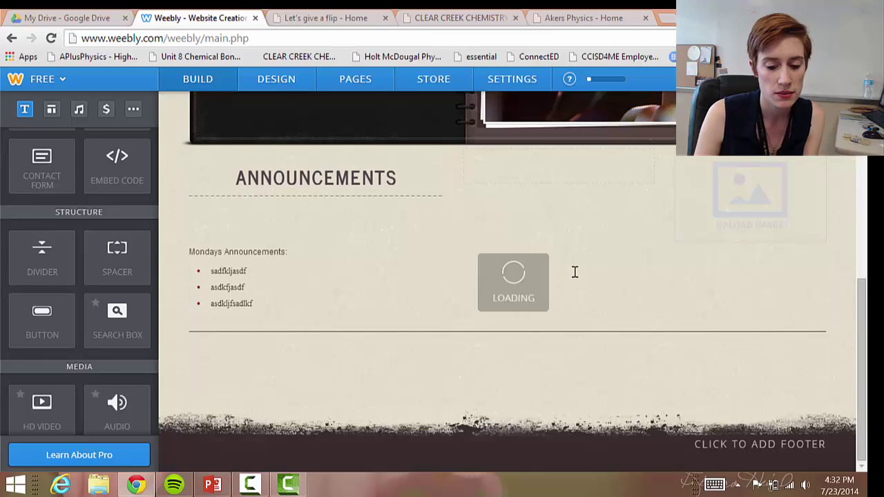
{"action": "scroll", "coordinate": [515, 299], "scroll_direction": "up", "scroll_amount": 4}
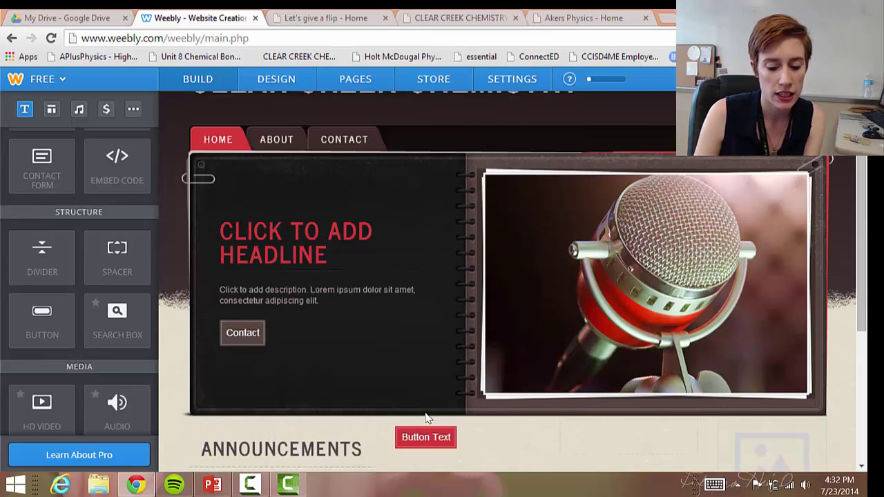
{"action": "scroll", "coordinate": [417, 411], "scroll_direction": "down", "scroll_amount": 2}
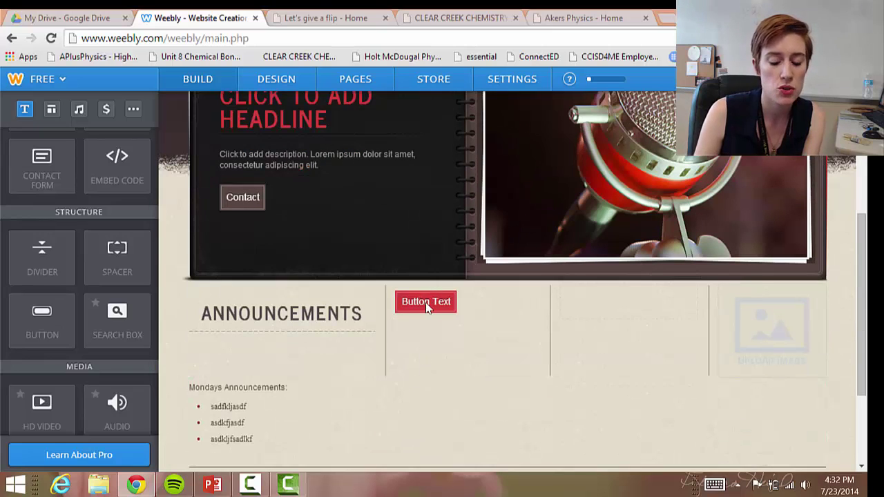
{"action": "left_click", "coordinate": [459, 337]}
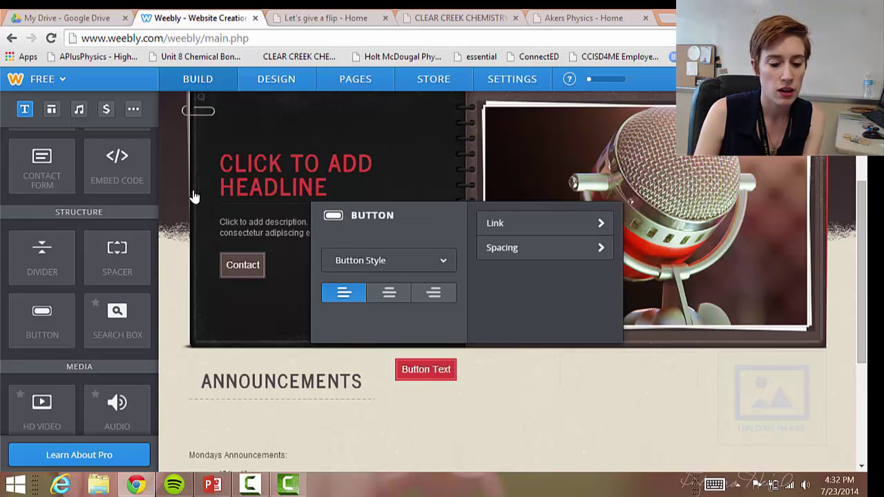
{"action": "scroll", "coordinate": [276, 154], "scroll_direction": "up", "scroll_amount": 2}
{"action": "scroll", "coordinate": [319, 82], "scroll_direction": "up", "scroll_amount": 1}
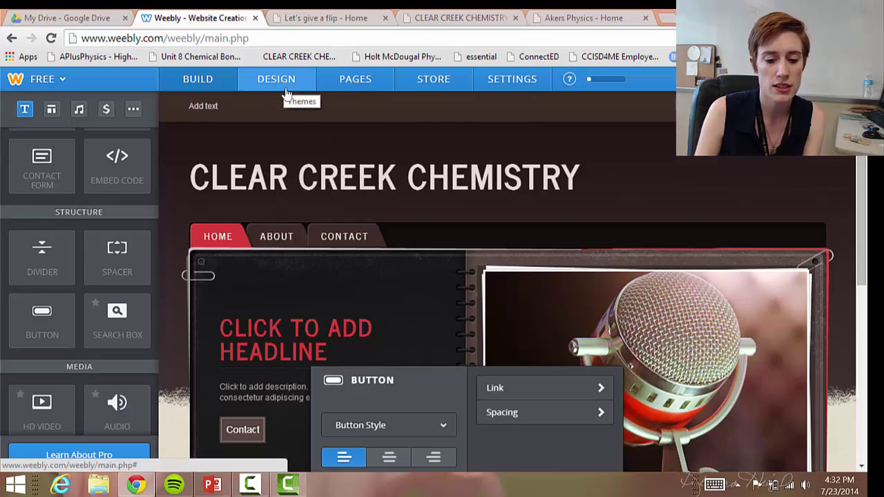
Add a new Standard Page, 'New Page', in the Pages list and dismiss the subpages tip
{"action": "left_click", "coordinate": [370, 85]}
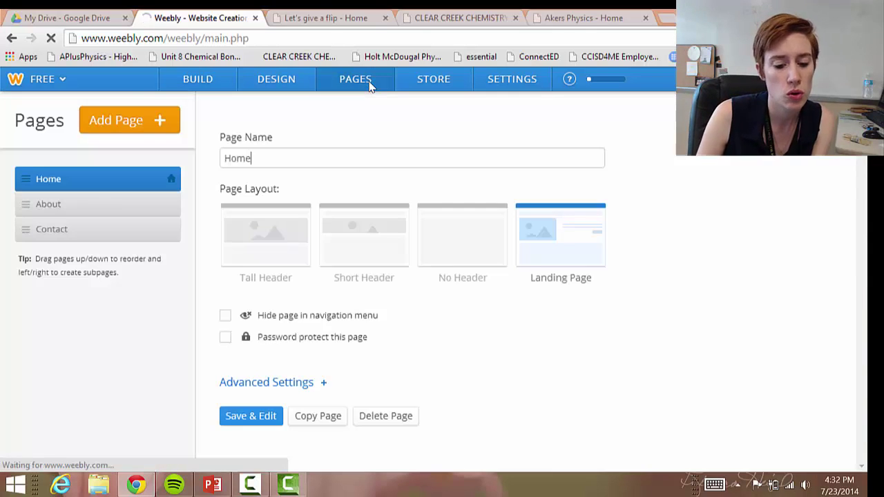
{"action": "left_click", "coordinate": [109, 213]}
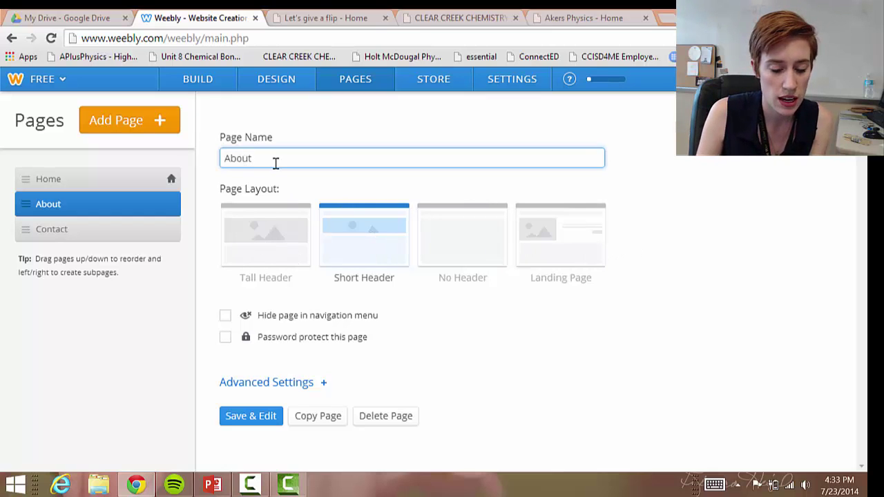
{"action": "left_click", "coordinate": [152, 122]}
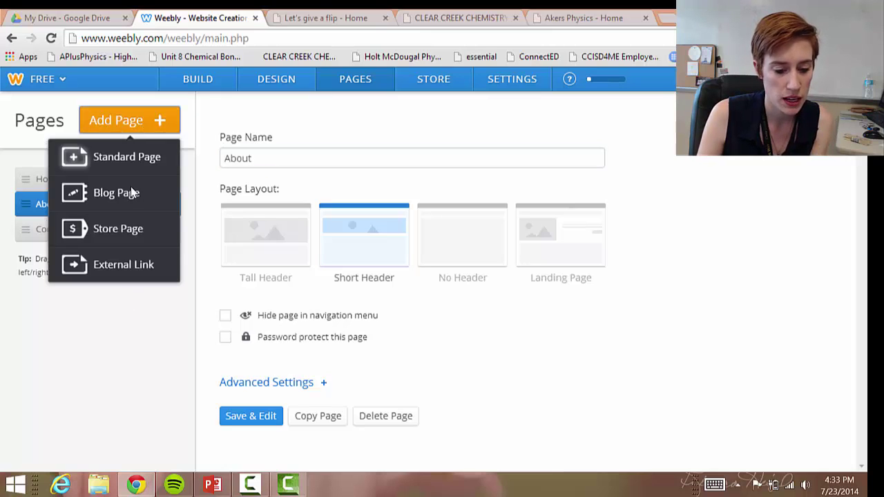
{"action": "left_click", "coordinate": [81, 166]}
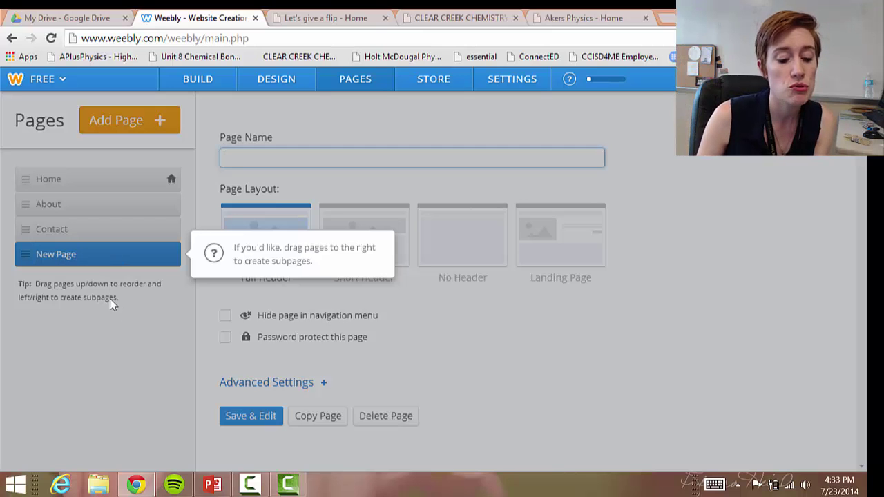
{"action": "left_click", "coordinate": [99, 262]}
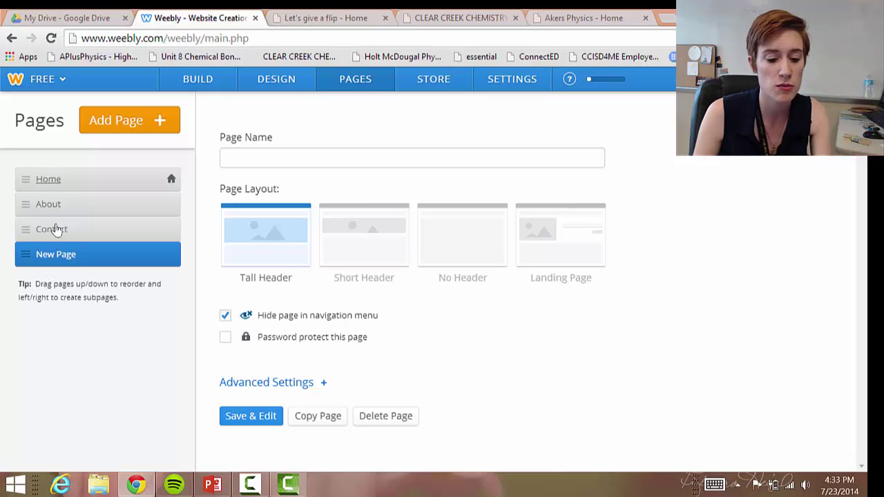
Nest New Page under Home, rename it 'Unit 1', and choose the No Header layout
{"action": "left_click_drag", "start_coordinate": [56, 261], "coordinate": [83, 209]}
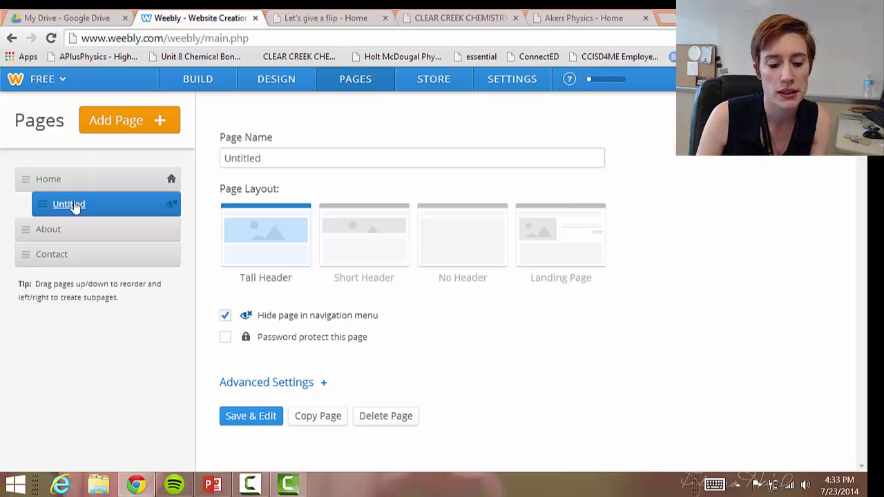
{"action": "left_click", "coordinate": [206, 147]}
{"action": "key", "text": "ctrl+a"}
{"action": "type", "text": "U"}
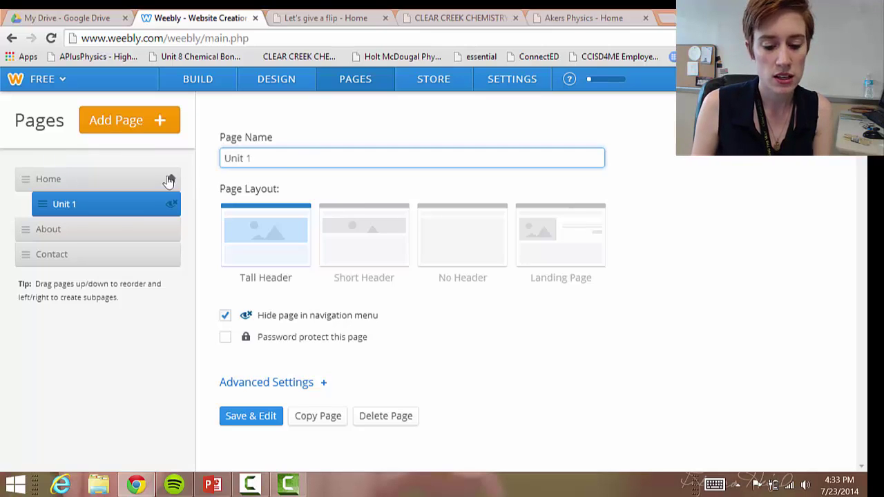
{"action": "left_click", "coordinate": [433, 217]}
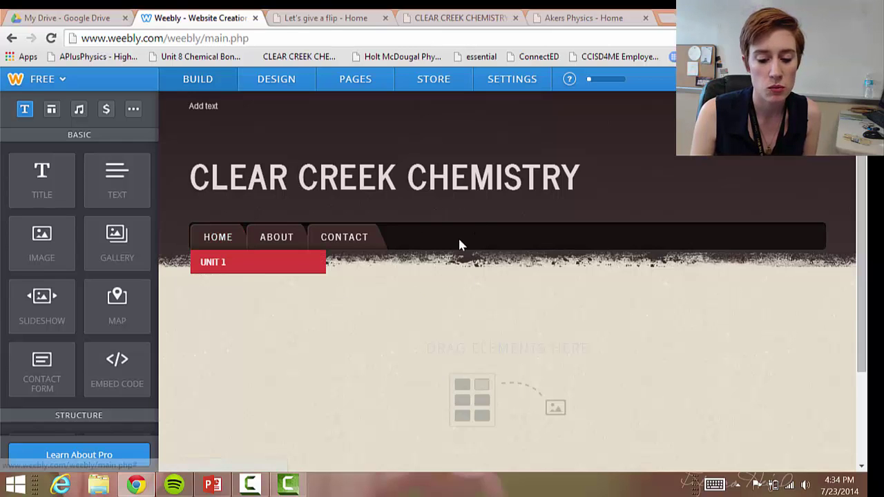
Drag Unit 1 out of Home's subpages to top level, between Home and About
{"action": "left_click", "coordinate": [317, 249]}
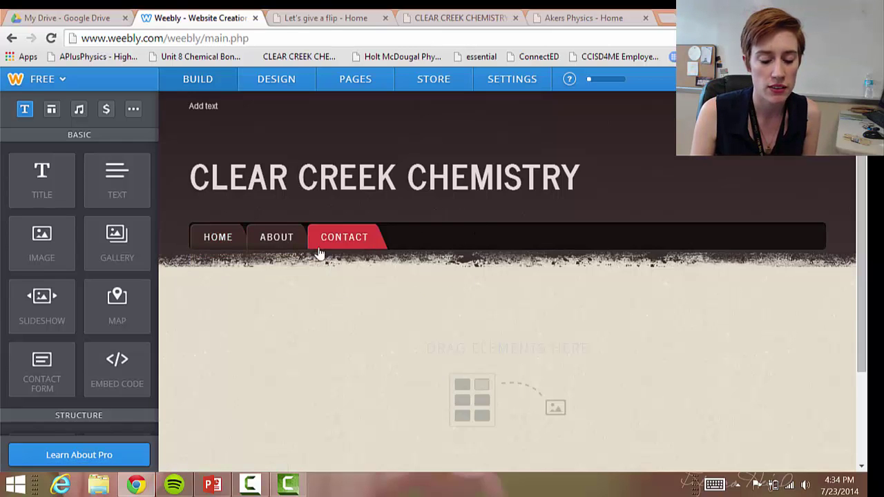
{"action": "mouse_move", "coordinate": [223, 243]}
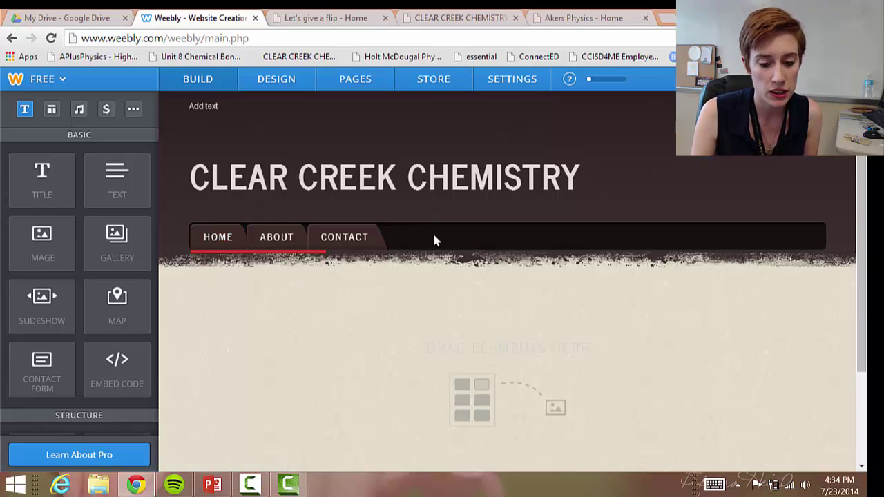
{"action": "left_click", "coordinate": [357, 79]}
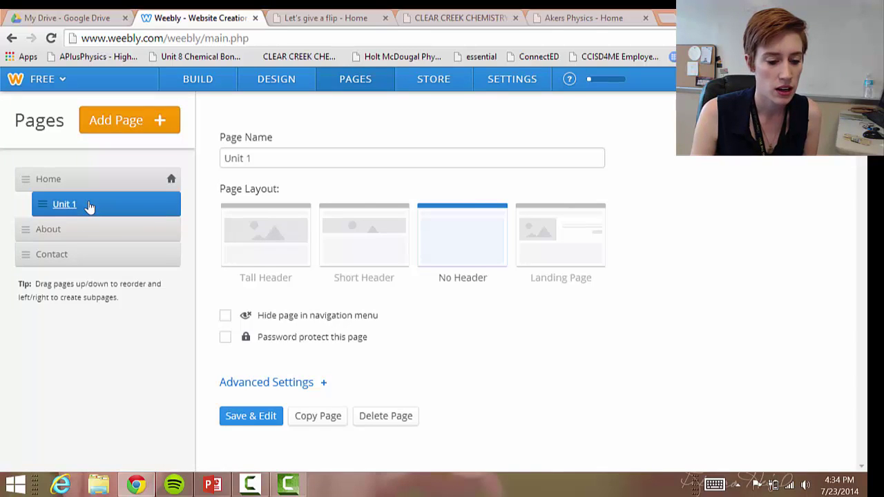
{"action": "left_click_drag", "start_coordinate": [73, 203], "coordinate": [65, 210]}
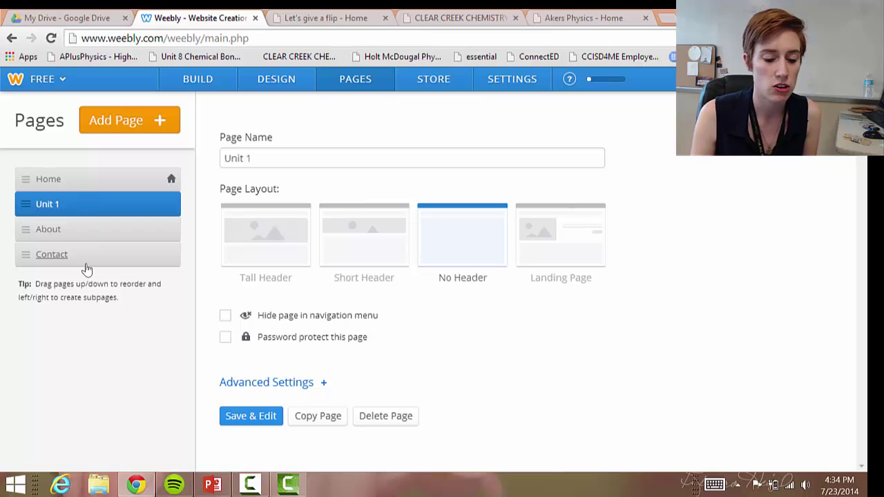
{"action": "left_click", "coordinate": [197, 79]}
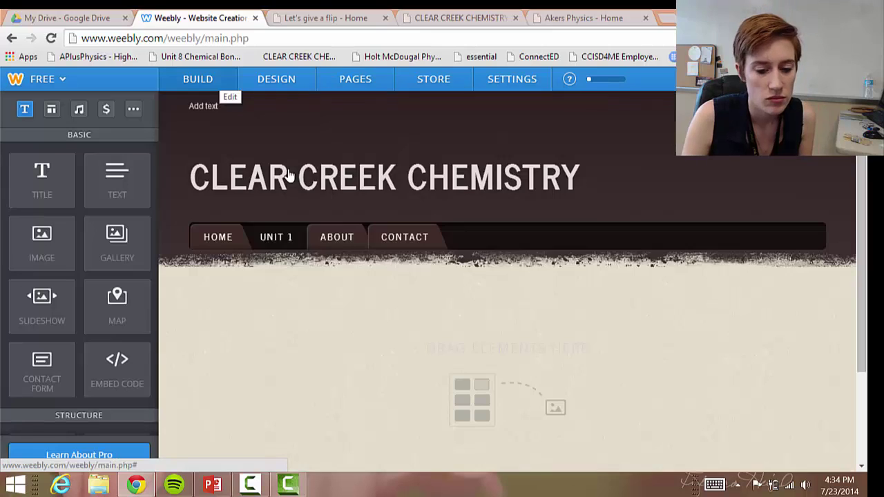
{"action": "left_click", "coordinate": [413, 238]}
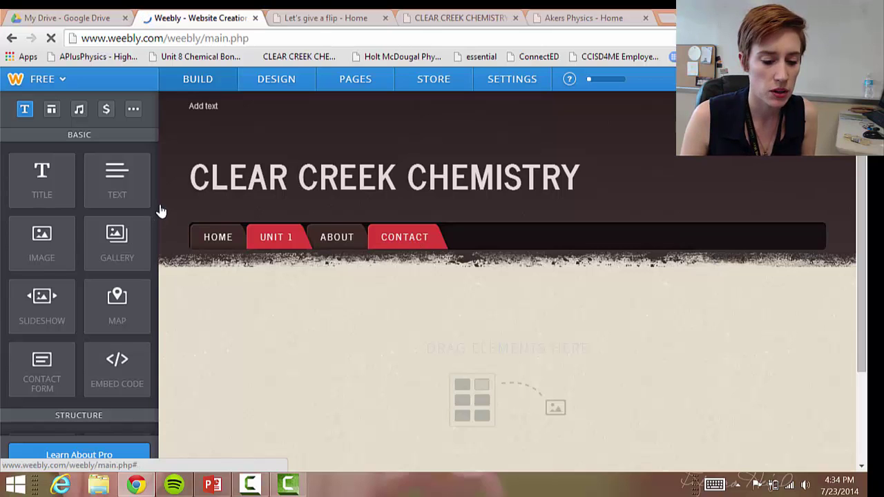
Add a Contact Form element to the Contact page
{"action": "left_click", "coordinate": [414, 239]}
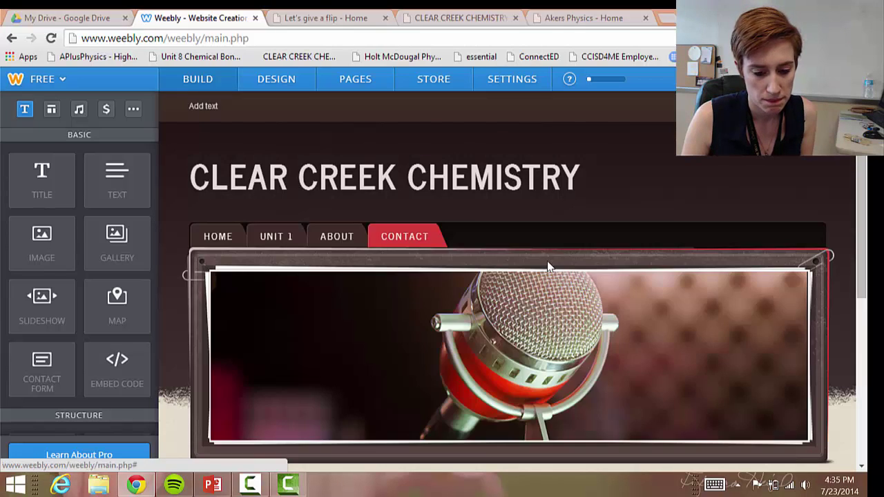
{"action": "scroll", "coordinate": [547, 263], "scroll_direction": "down", "scroll_amount": 3}
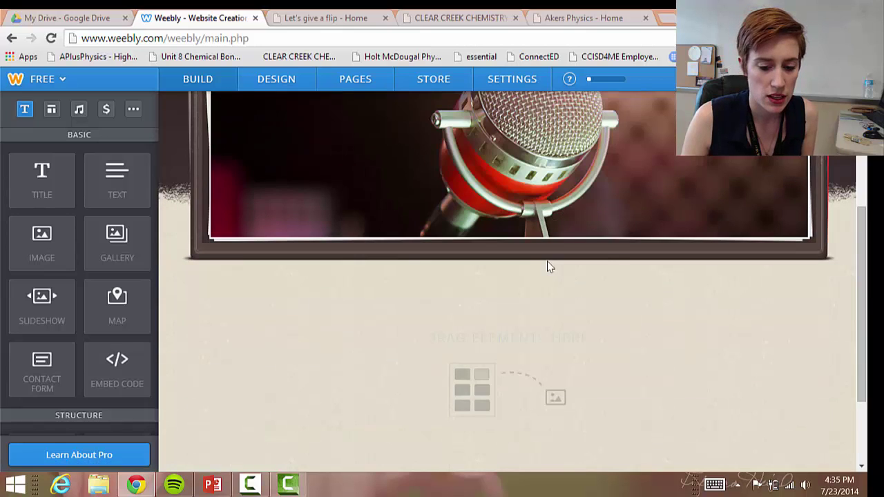
{"action": "scroll", "coordinate": [547, 261], "scroll_direction": "down", "scroll_amount": 5}
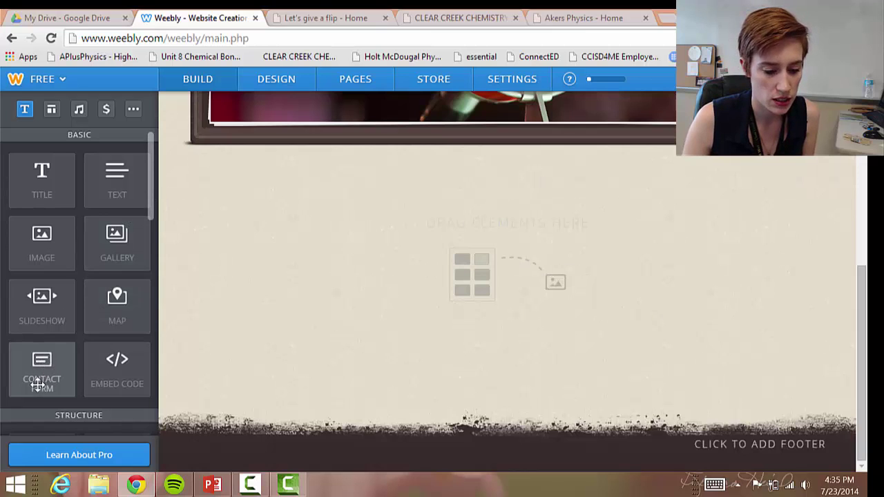
{"action": "left_click_drag", "start_coordinate": [56, 361], "coordinate": [309, 246]}
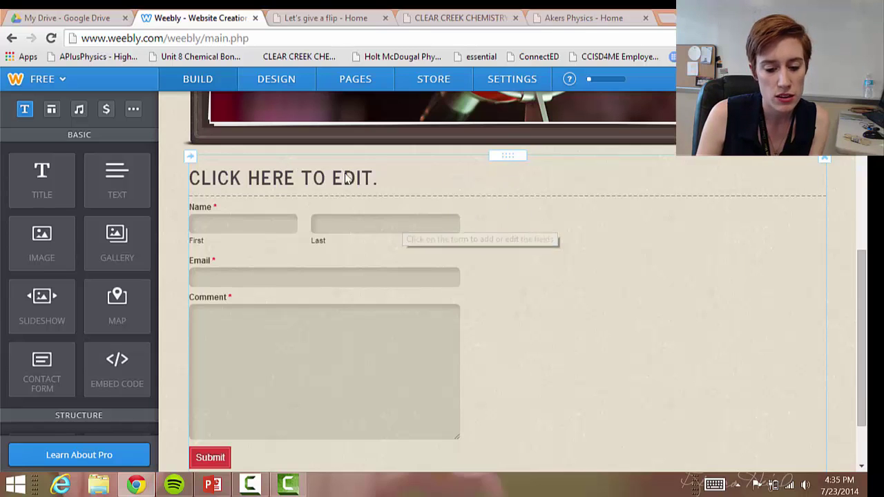
Replace the contact form's placeholder heading with 'CONTACT FORM'
{"action": "left_click", "coordinate": [283, 179]}
{"action": "double_click", "coordinate": [283, 178]}
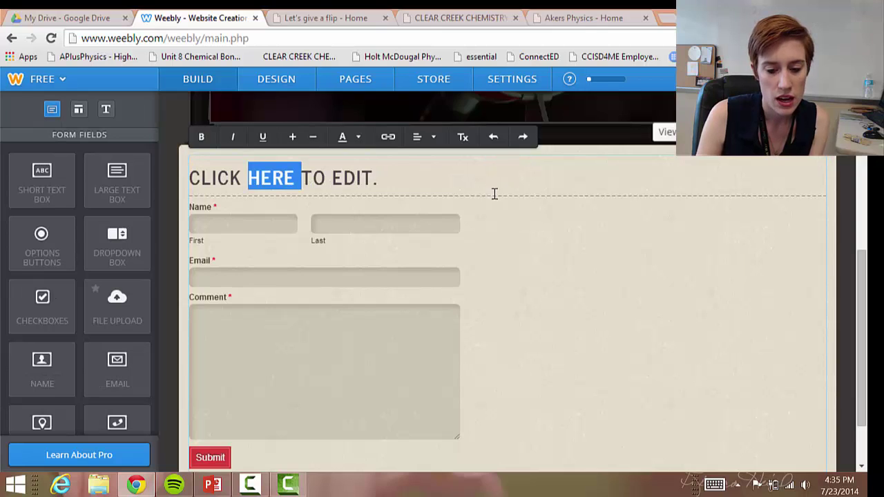
{"action": "key", "text": "BackSpace"}
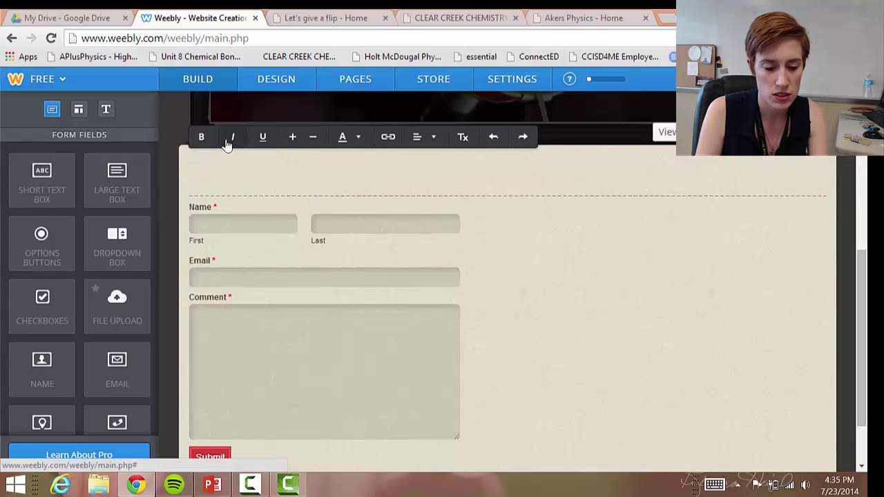
{"action": "type", "text": "CONTACT F"}
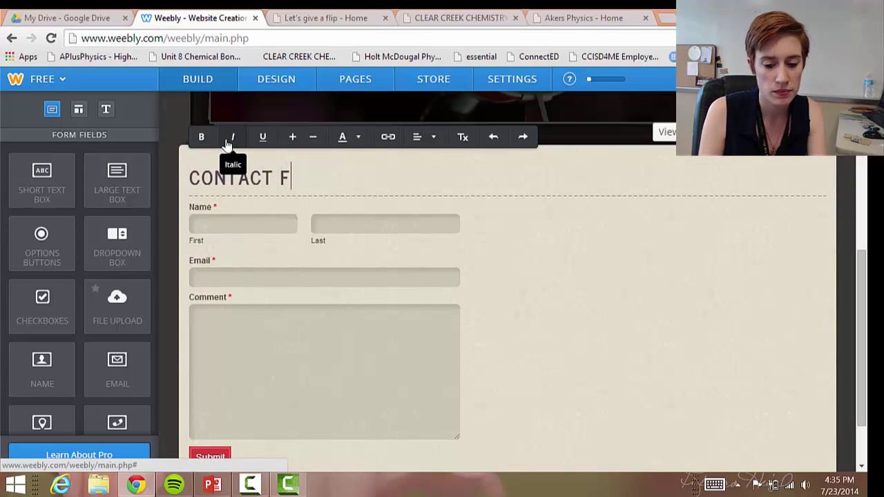
{"action": "type", "text": "ORM"}
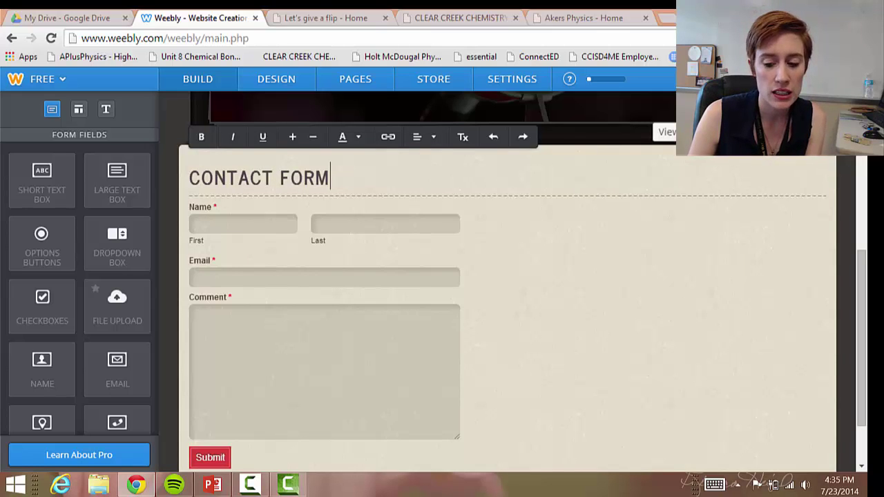
Delete the Email field from the contact form, leaving Name and Comment
{"action": "left_click", "coordinate": [442, 266]}
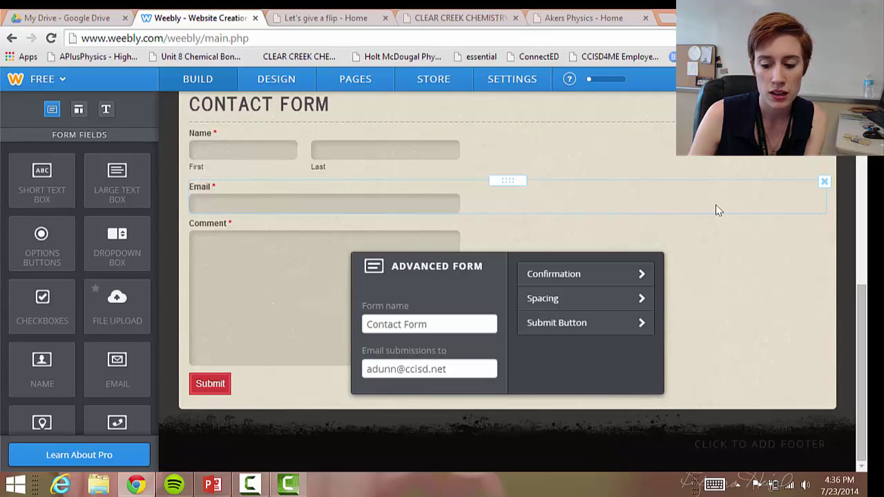
{"action": "left_click", "coordinate": [824, 183]}
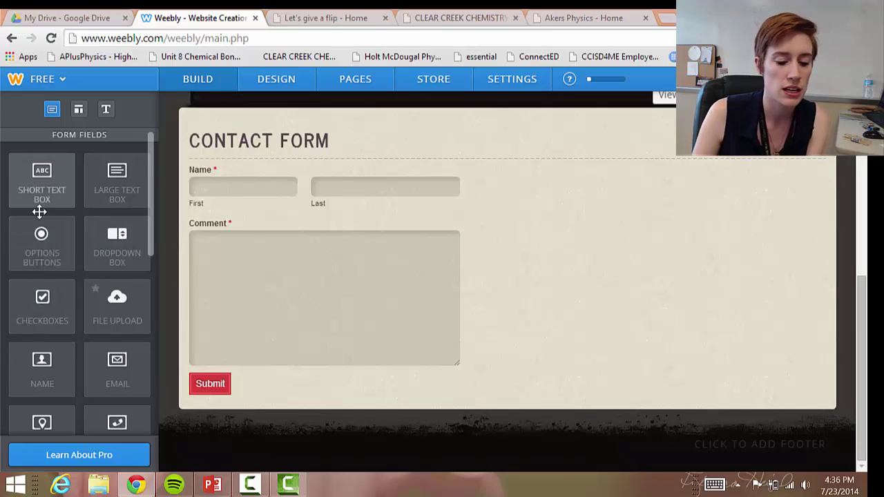
Insert a 'Choose Any' checkboxes field between Name and Comment, with Required set to No
{"action": "left_click_drag", "start_coordinate": [38, 304], "coordinate": [258, 214]}
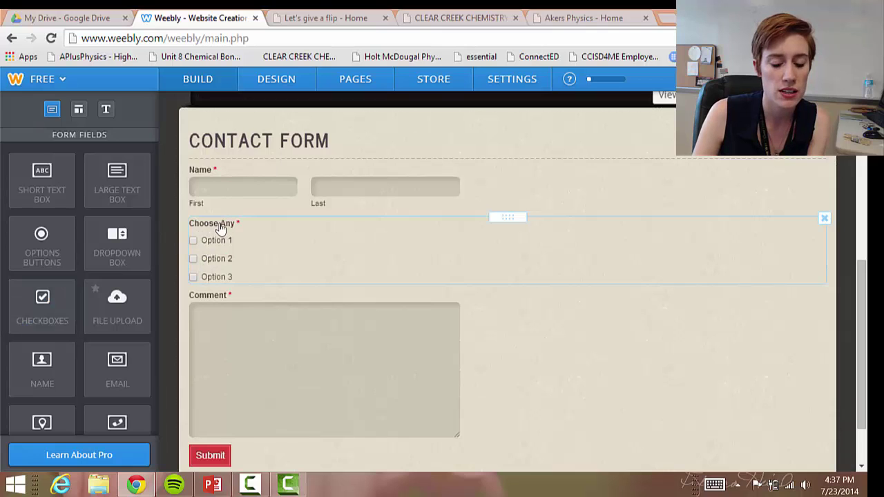
{"action": "left_click", "coordinate": [210, 242]}
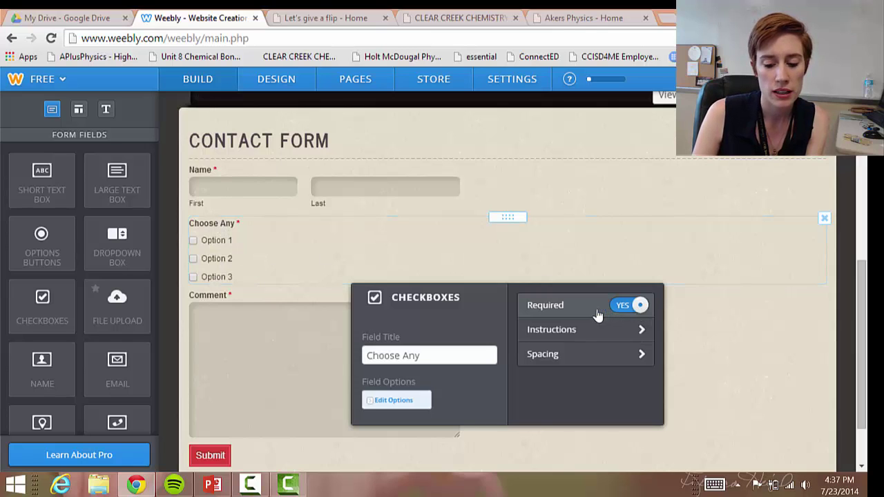
{"action": "left_click", "coordinate": [630, 311]}
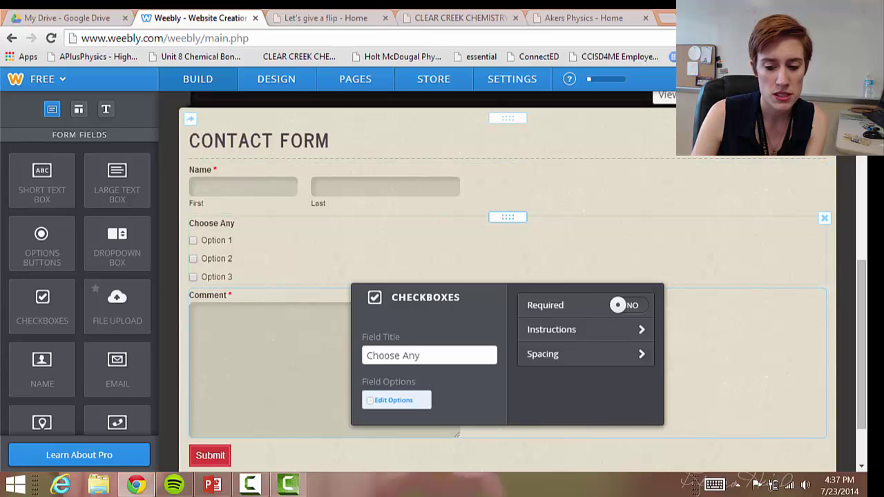
{"action": "scroll", "coordinate": [684, 173], "scroll_direction": "up", "scroll_amount": 2}
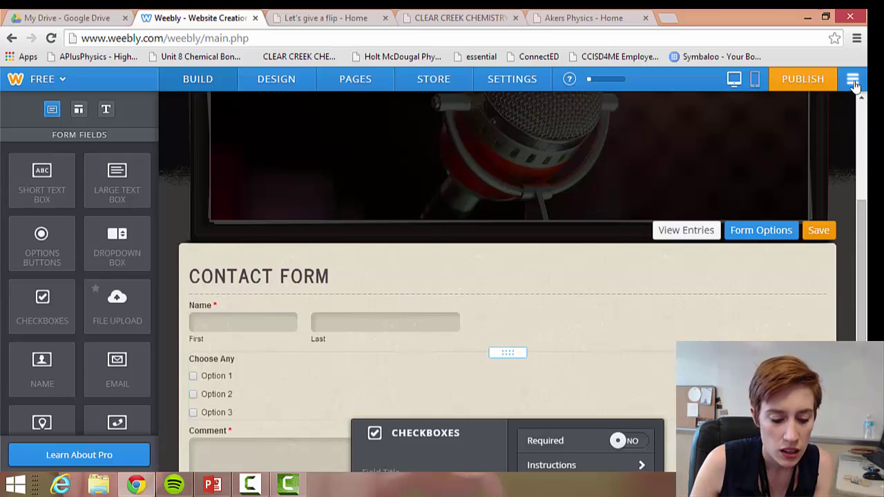
Leave the editor for My Sites and view the CLEAR CREEK CHEMISTRY site's form entries
{"action": "left_click", "coordinate": [854, 83]}
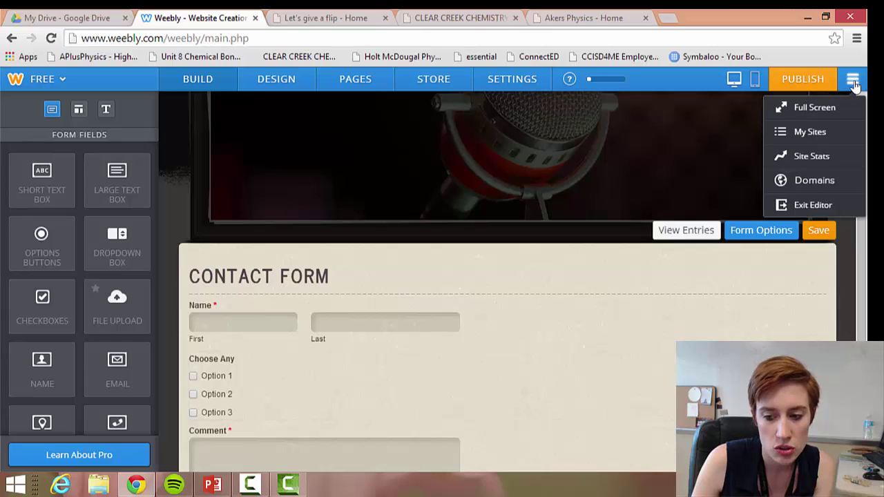
{"action": "left_click", "coordinate": [815, 133]}
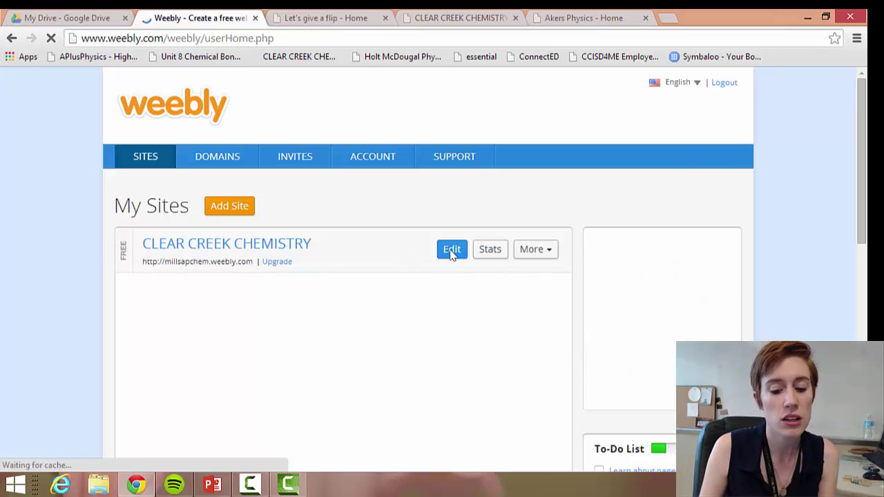
{"action": "left_click", "coordinate": [538, 251]}
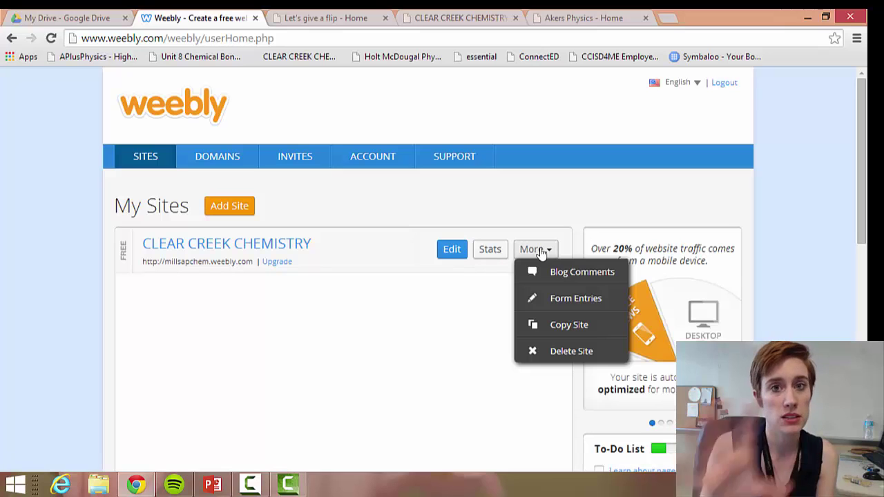
{"action": "left_click", "coordinate": [570, 299]}
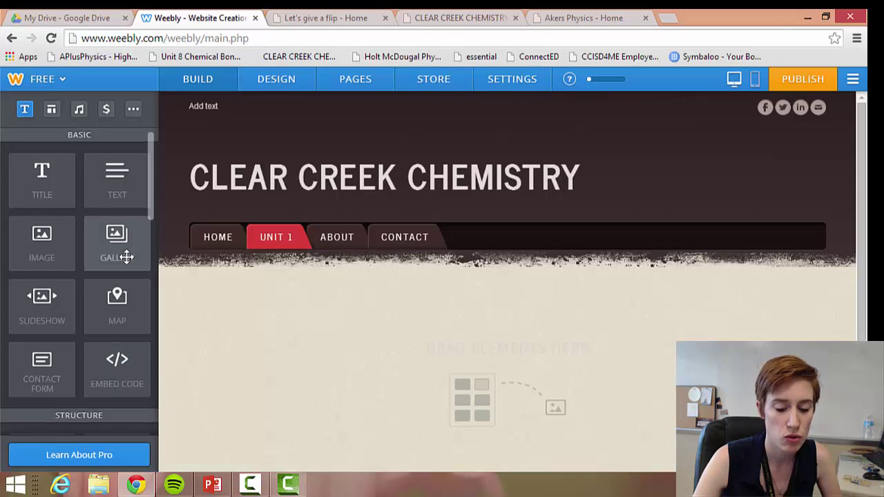
{"action": "scroll", "coordinate": [127, 257], "scroll_direction": "down", "scroll_amount": 1}
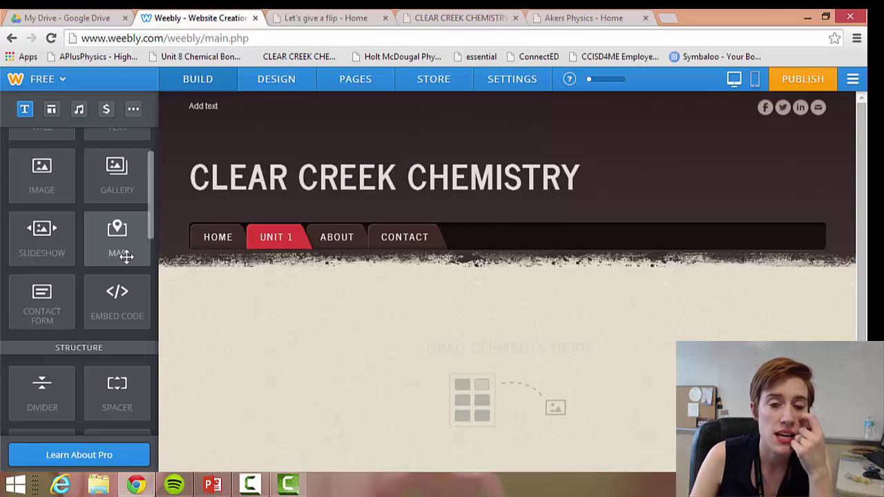
Add a button element to the Unit 1 page
{"action": "scroll", "coordinate": [92, 278], "scroll_direction": "down", "scroll_amount": 2}
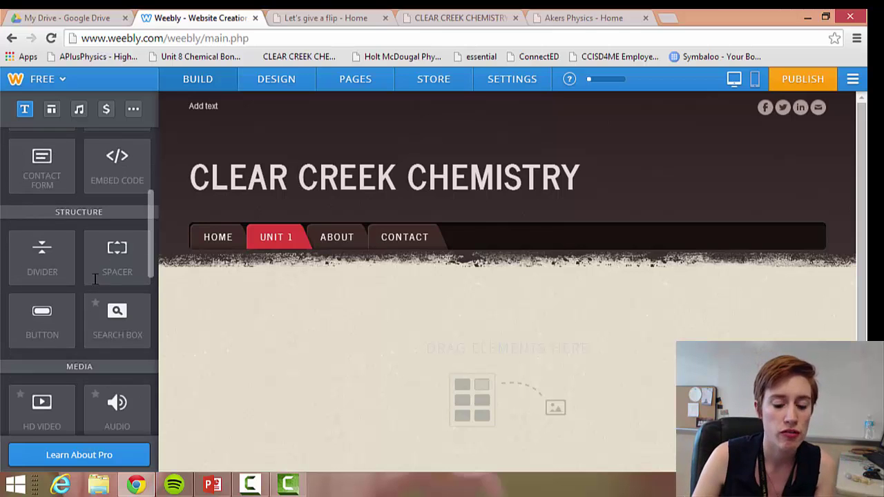
{"action": "left_click_drag", "start_coordinate": [42, 317], "coordinate": [244, 312]}
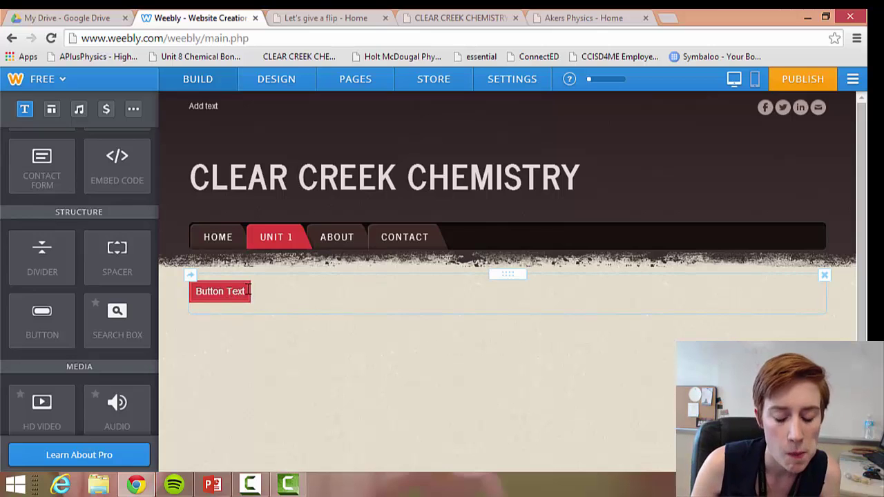
{"action": "left_click", "coordinate": [244, 290]}
Replace the button's placeholder text with 'Video 1' and bring up its link settings
{"action": "left_click_drag", "start_coordinate": [244, 291], "coordinate": [192, 293]}
{"action": "key", "text": "BackSpace"}
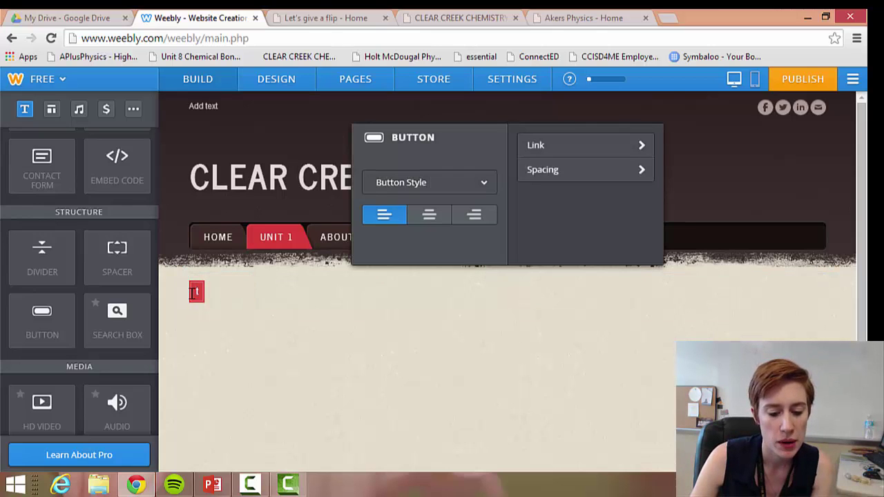
{"action": "key", "text": "BackSpace"}
{"action": "type", "text": "Video 1"}
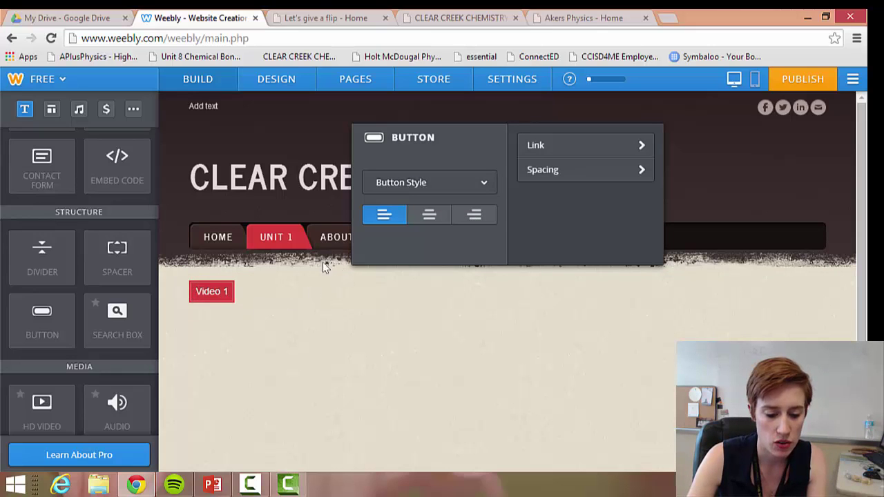
{"action": "left_click", "coordinate": [536, 147]}
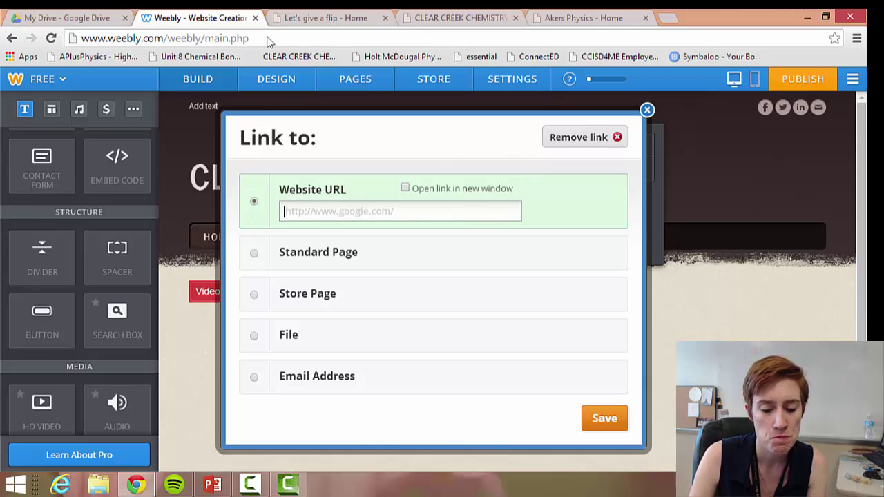
Paste the video's Google Drive share link as the Video 1 button's URL, opening in a new window
{"action": "left_click", "coordinate": [97, 20]}
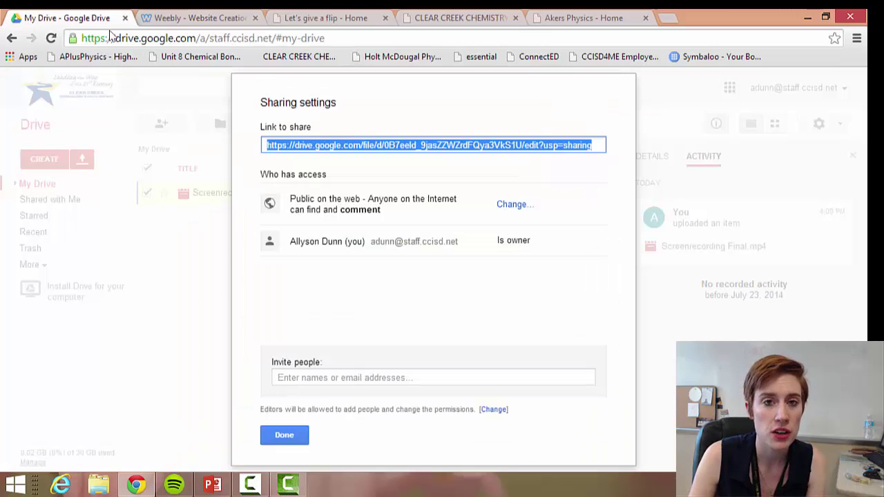
{"action": "right_click", "coordinate": [373, 148]}
{"action": "left_click", "coordinate": [413, 204]}
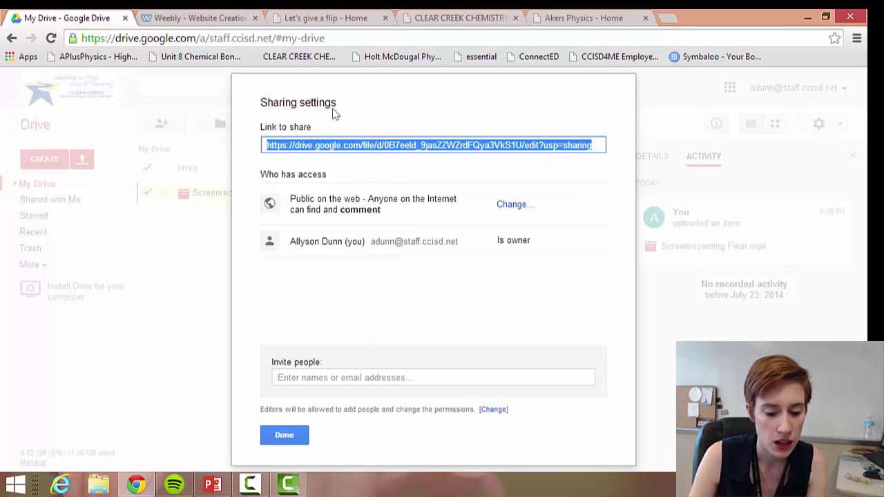
{"action": "left_click", "coordinate": [232, 16]}
{"action": "left_click", "coordinate": [327, 217]}
{"action": "right_click", "coordinate": [326, 216]}
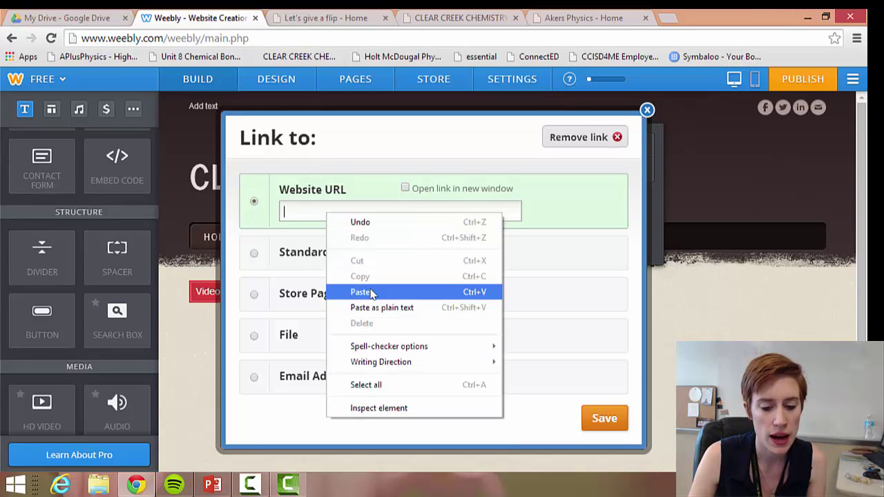
{"action": "left_click", "coordinate": [372, 293]}
{"action": "left_click", "coordinate": [405, 188]}
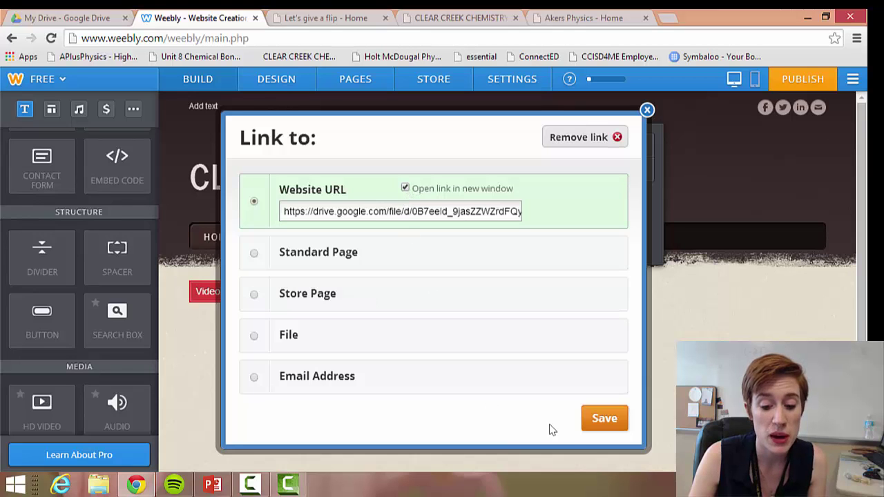
{"action": "left_click", "coordinate": [607, 419]}
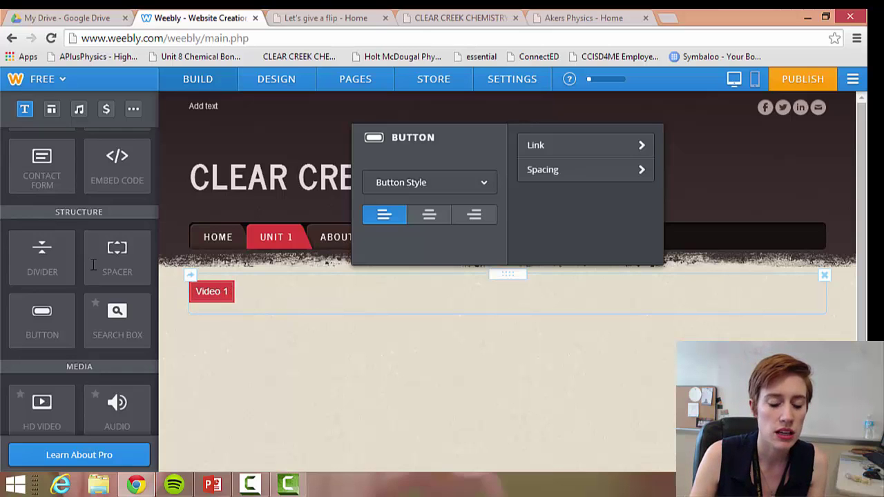
Place a File element below the Notes to video 1 button, closing the upload window without uploading
{"action": "scroll", "coordinate": [92, 264], "scroll_direction": "down", "scroll_amount": 1}
{"action": "scroll", "coordinate": [92, 264], "scroll_direction": "down", "scroll_amount": 2}
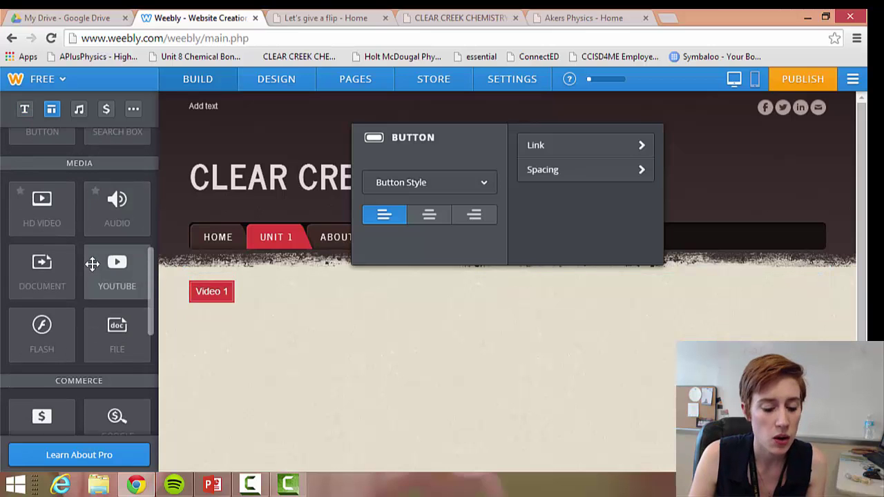
{"action": "scroll", "coordinate": [92, 263], "scroll_direction": "down", "scroll_amount": 1}
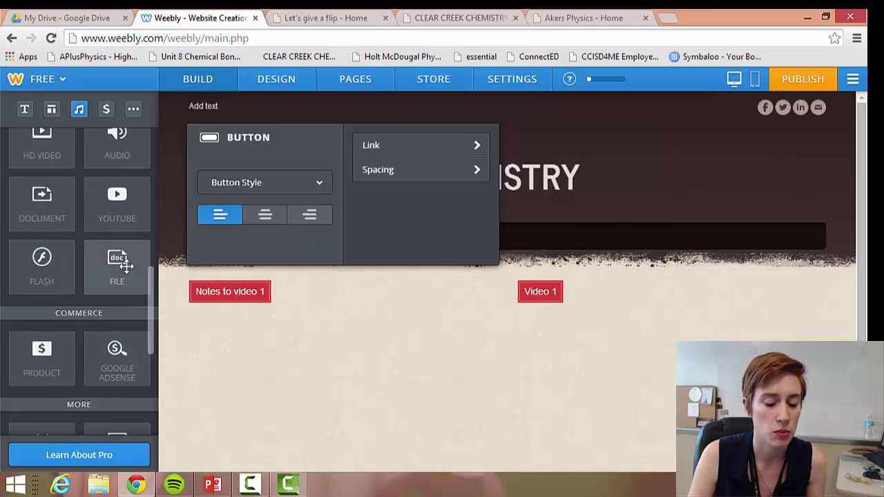
{"action": "left_click_drag", "start_coordinate": [118, 259], "coordinate": [272, 354]}
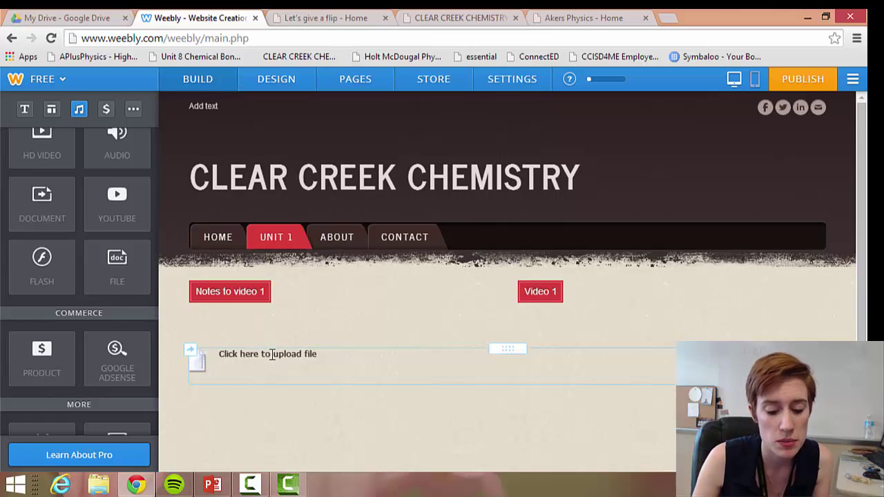
{"action": "left_click", "coordinate": [272, 354]}
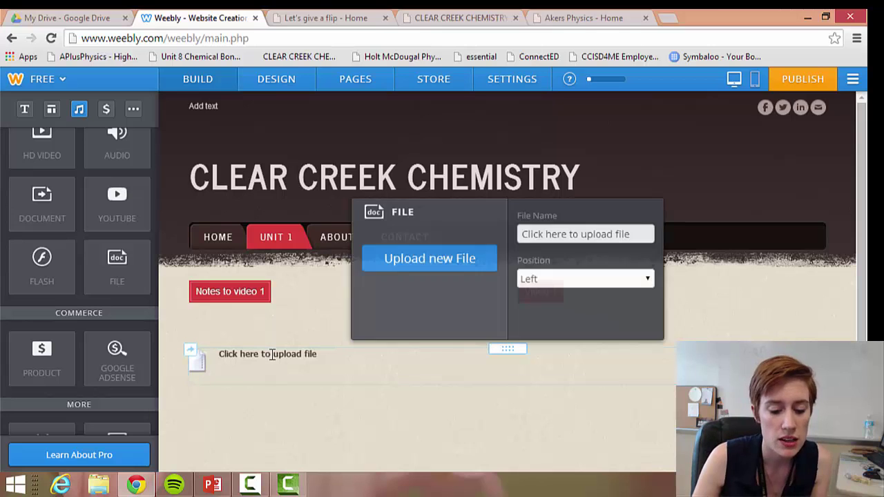
{"action": "left_click", "coordinate": [474, 266]}
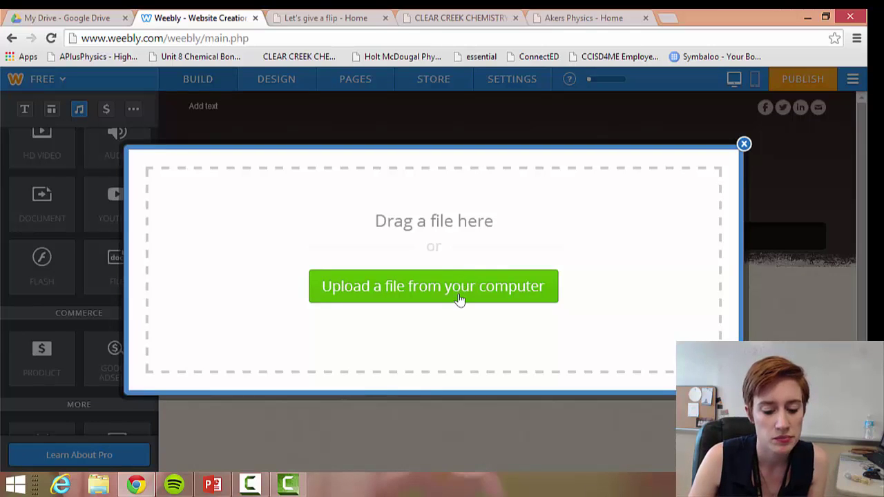
{"action": "left_click", "coordinate": [743, 145]}
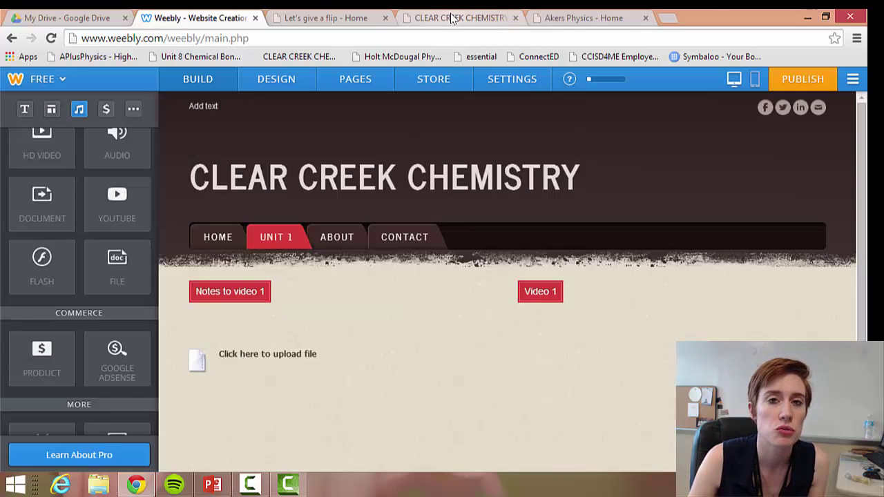
{"action": "left_click", "coordinate": [452, 19]}
On the CLEAR CREEK CHEMISTRY site, open Unit 5 and its Chem Tutorial 5.1 video
{"action": "scroll", "coordinate": [437, 219], "scroll_direction": "up", "scroll_amount": 3}
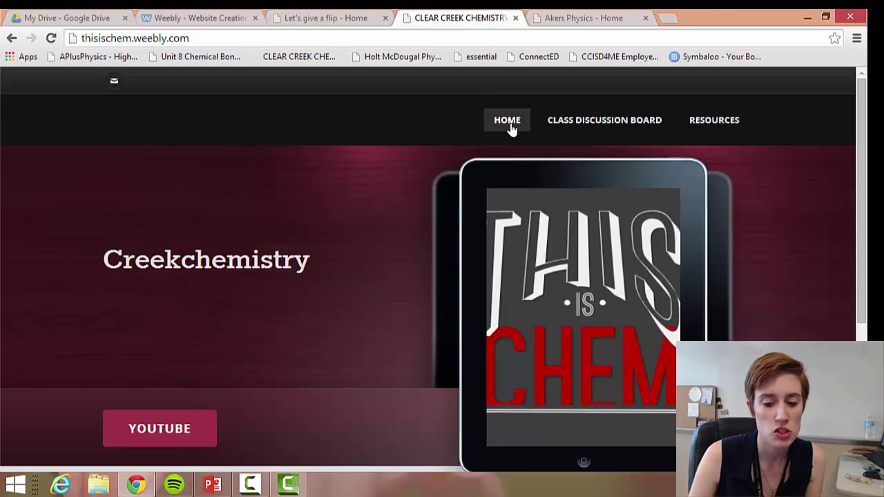
{"action": "mouse_move", "coordinate": [523, 122]}
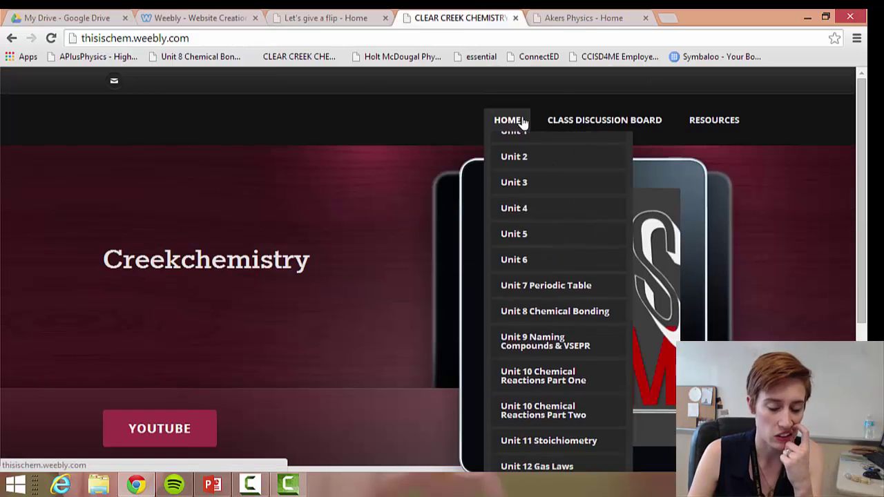
{"action": "left_click", "coordinate": [532, 261]}
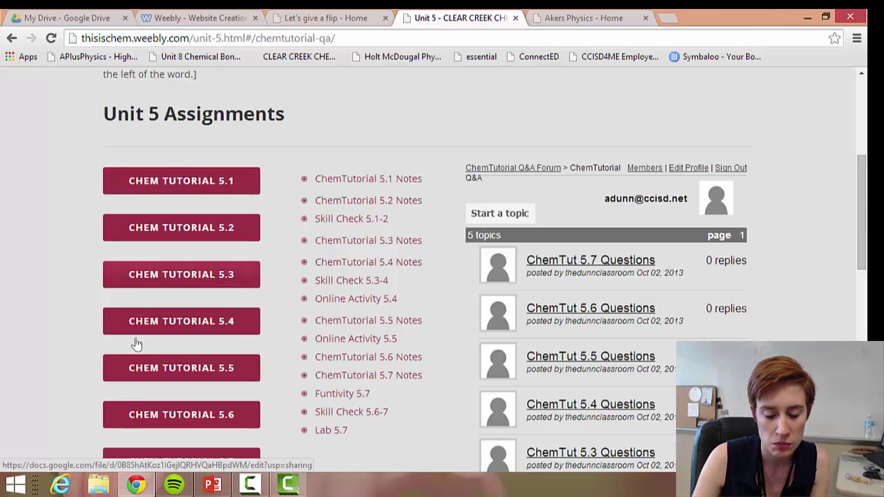
{"action": "left_click", "coordinate": [159, 185]}
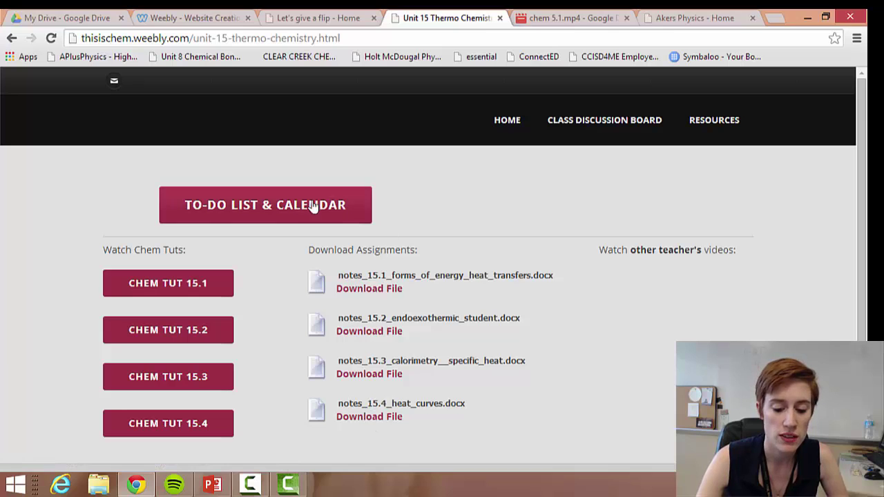
Browse the Unit 15 to-do list and calendar page
{"action": "left_click", "coordinate": [247, 214]}
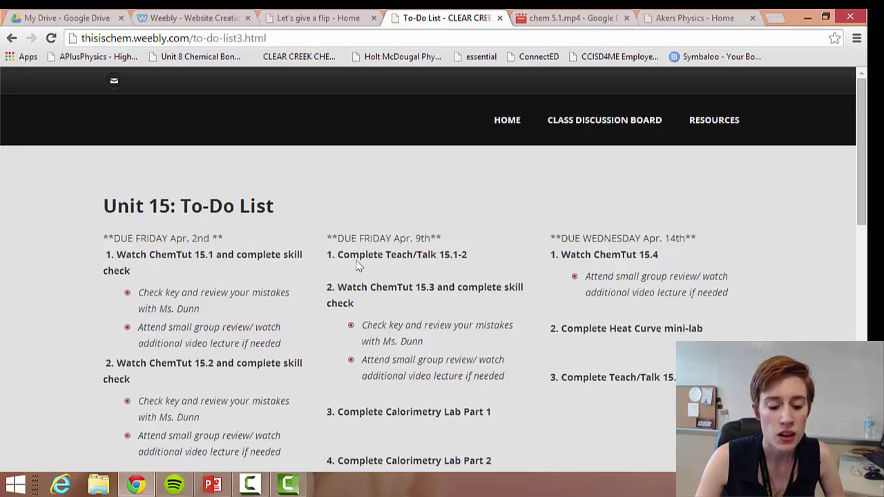
{"action": "scroll", "coordinate": [435, 325], "scroll_direction": "down", "scroll_amount": 10}
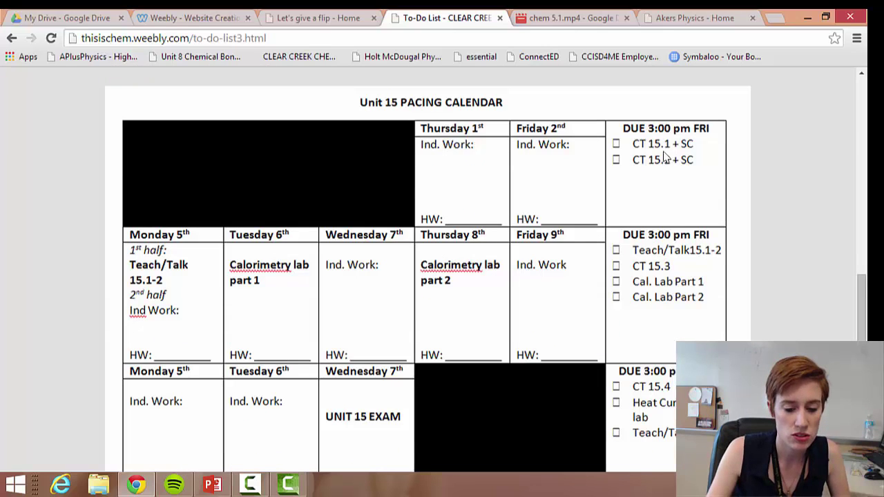
{"action": "scroll", "coordinate": [684, 239], "scroll_direction": "up", "scroll_amount": 10}
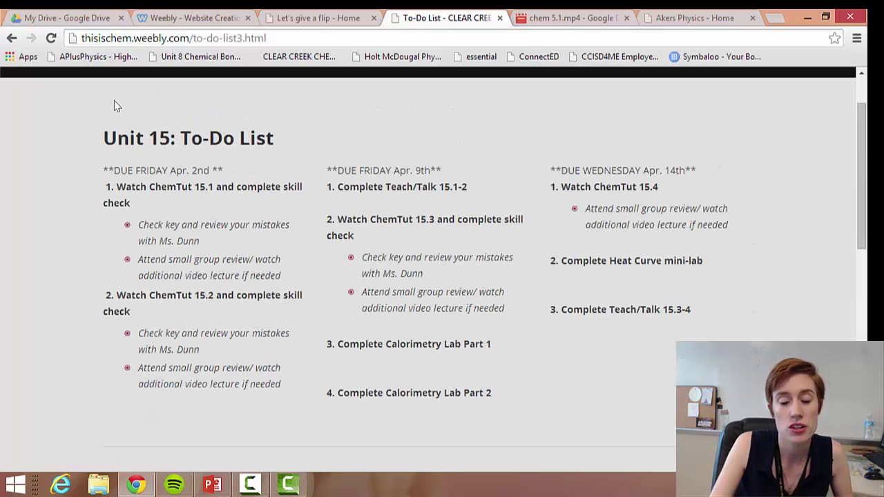
{"action": "scroll", "coordinate": [416, 247], "scroll_direction": "up", "scroll_amount": 1}
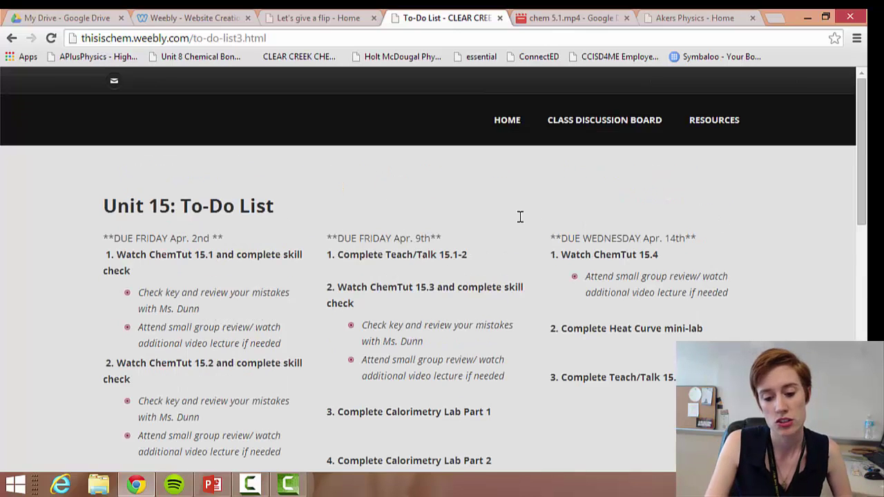
Switch to the Let's give a flip site and scroll its starter questions
{"action": "mouse_move", "coordinate": [505, 133]}
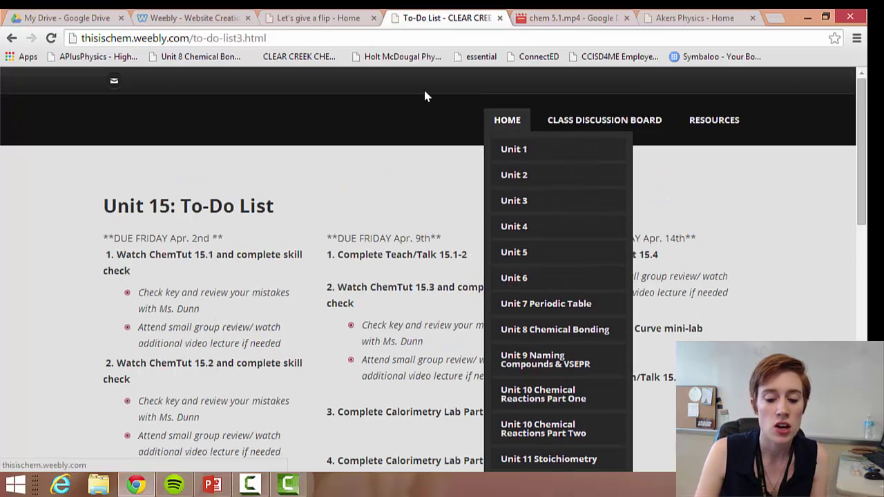
{"action": "left_click", "coordinate": [355, 17]}
{"action": "scroll", "coordinate": [474, 365], "scroll_direction": "down", "scroll_amount": 2}
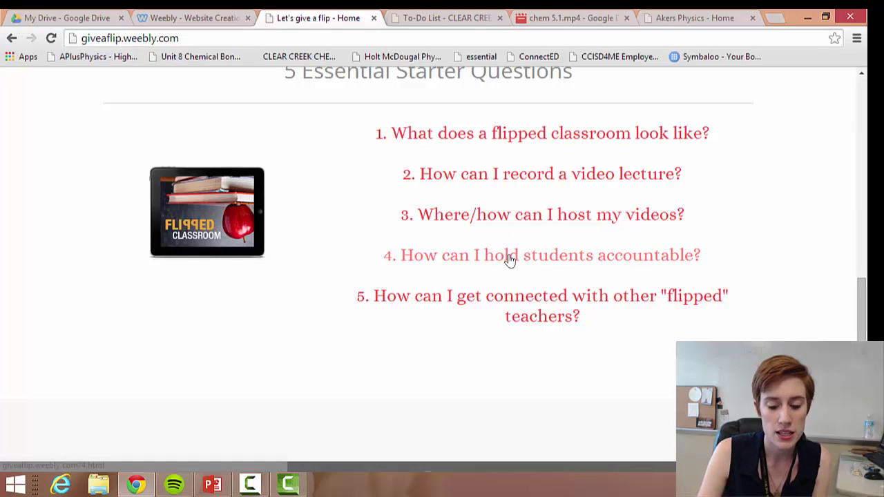
Open question 3, 'Where/how can I host my videos?', and scroll to Hosting site options
{"action": "left_click", "coordinate": [522, 222]}
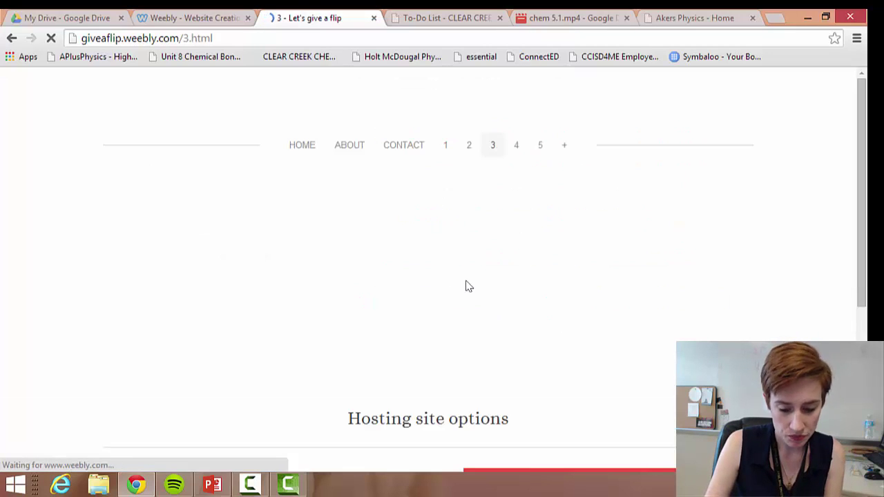
{"action": "scroll", "coordinate": [465, 280], "scroll_direction": "down", "scroll_amount": 4}
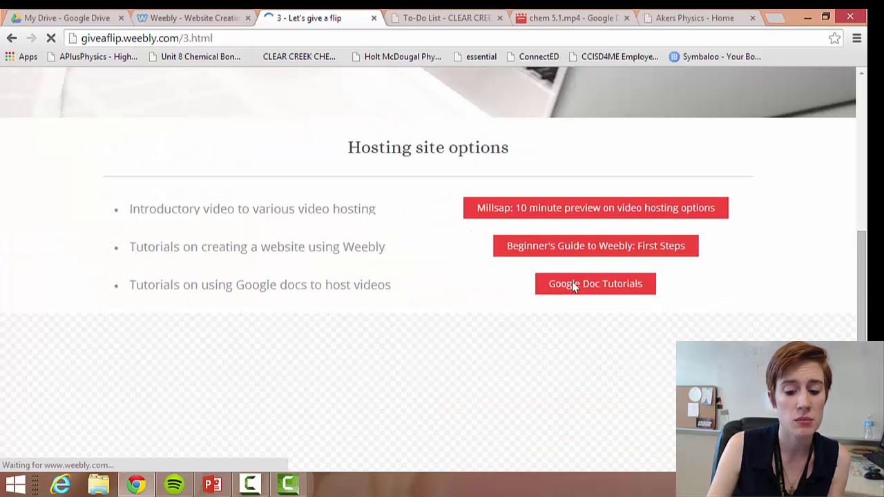